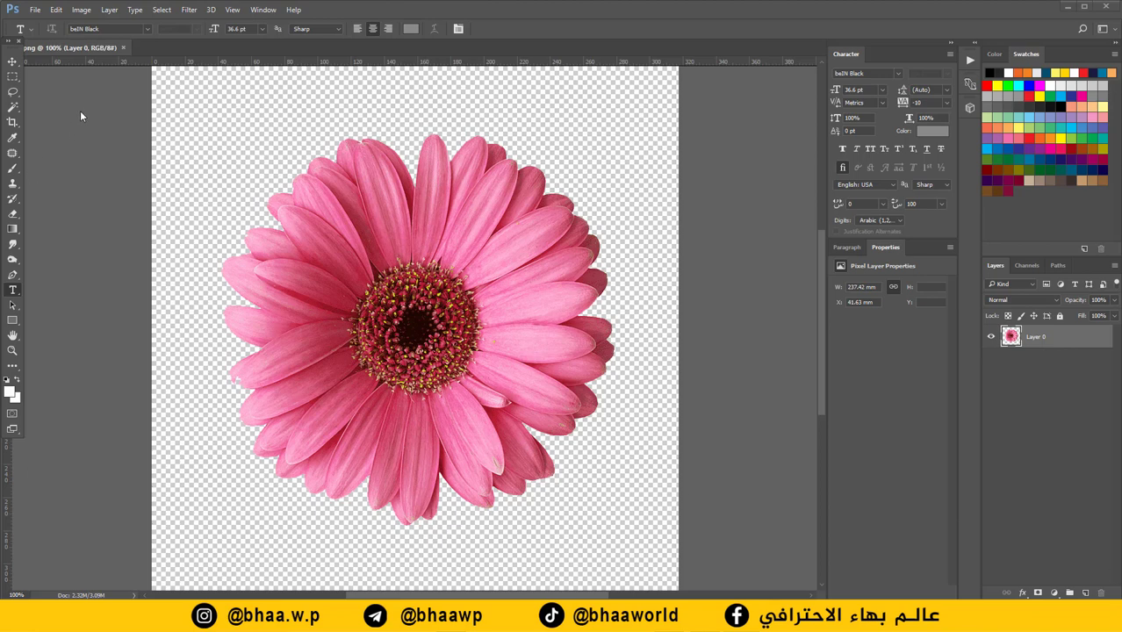
pyautogui.click(12, 76)
pyautogui.moveTo(160, 100); pyautogui.dragTo(665, 446)
pyautogui.scroll(3, 680, 314)
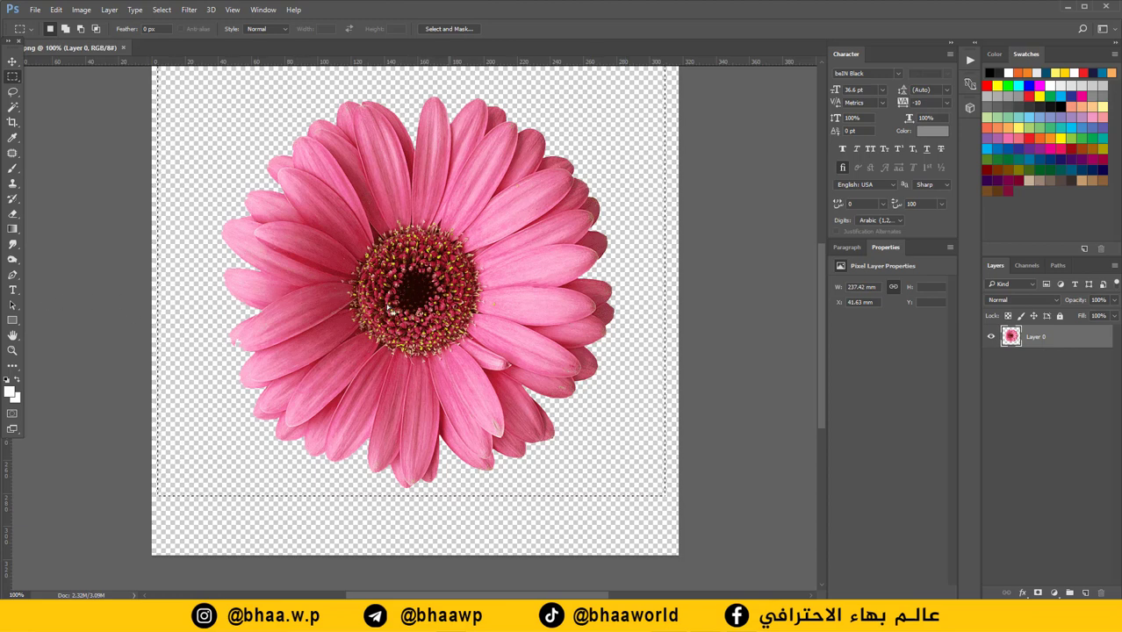
pyautogui.scroll(1, 389, 308)
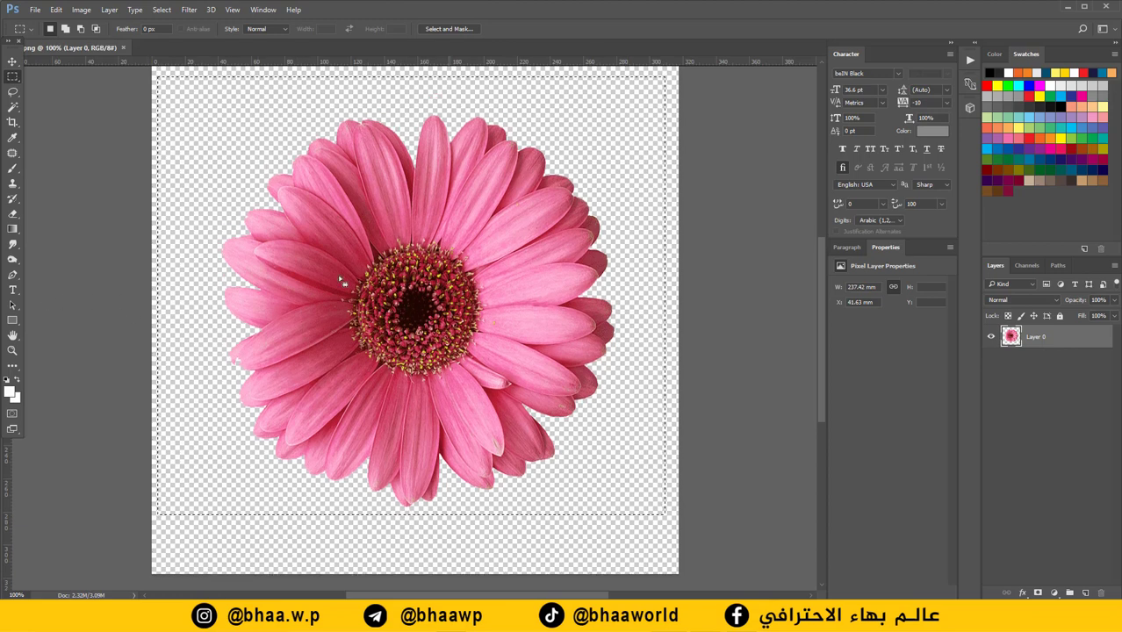
pyautogui.click(54, 10)
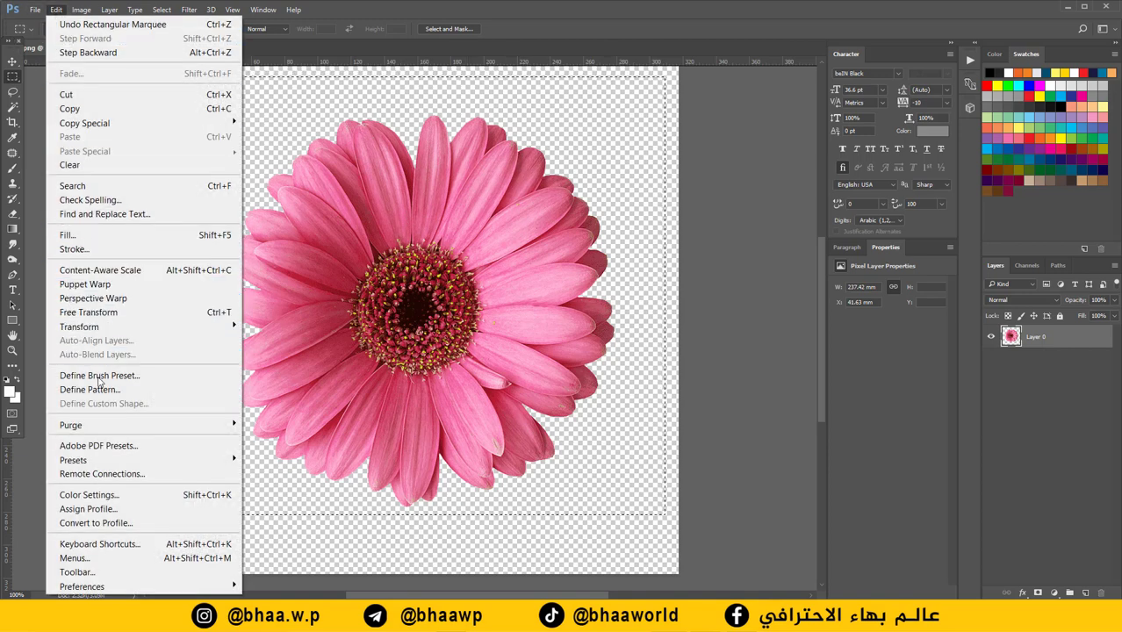
pyautogui.click(102, 390)
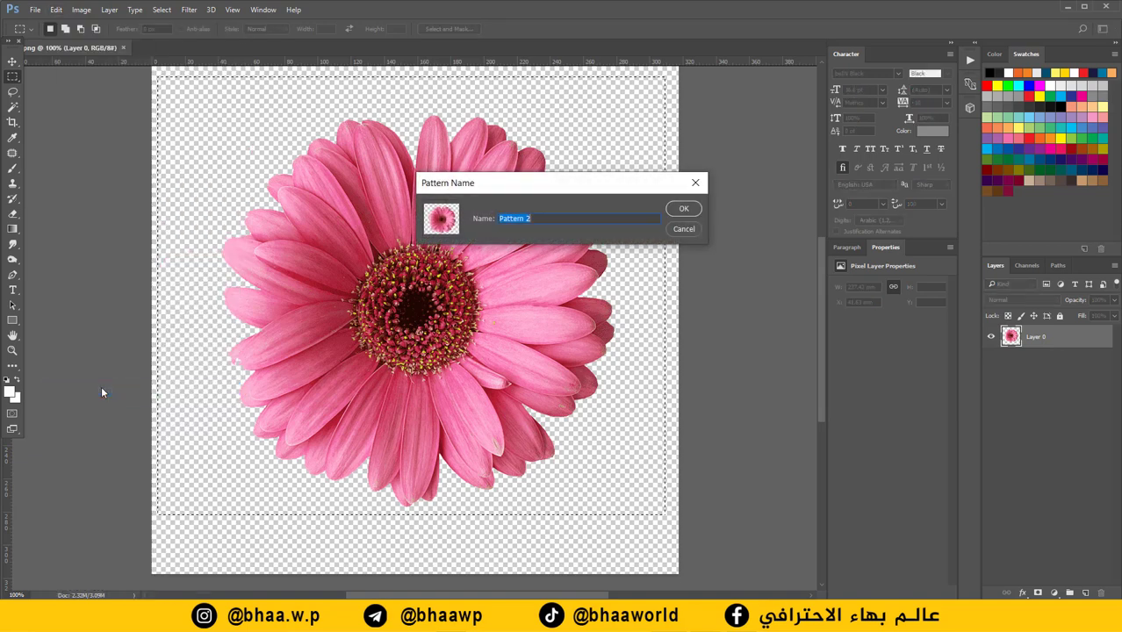
pyautogui.click(695, 183)
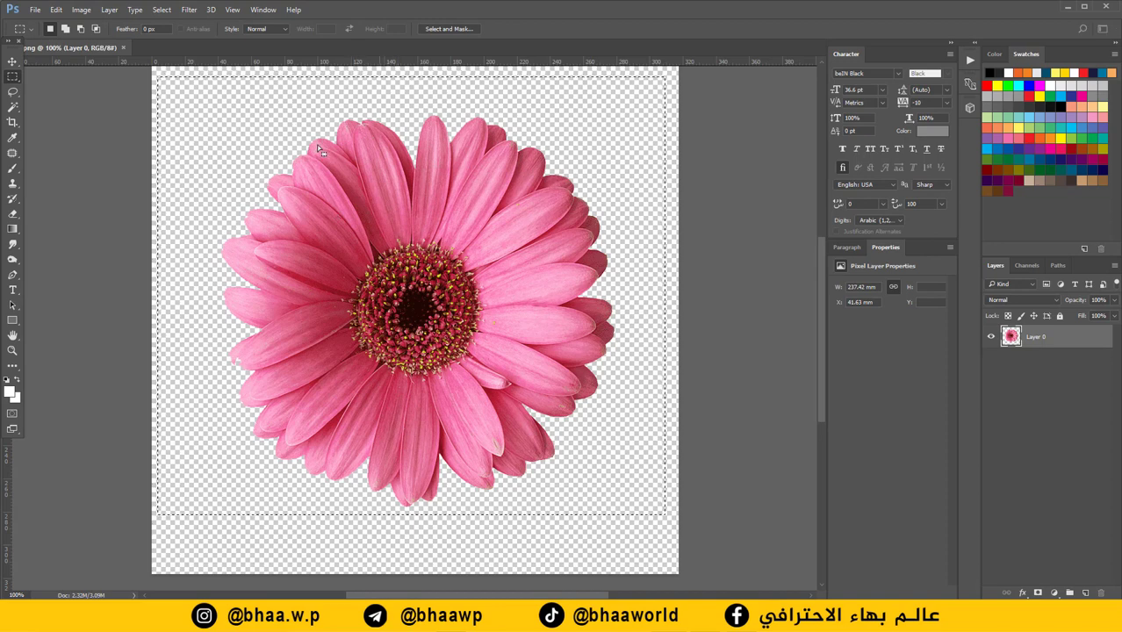
# Step: Create a 1000 x 720 pixel document at 72 ppi and add a new layer filled with white
pyautogui.hotkey('ctrl', 'n')
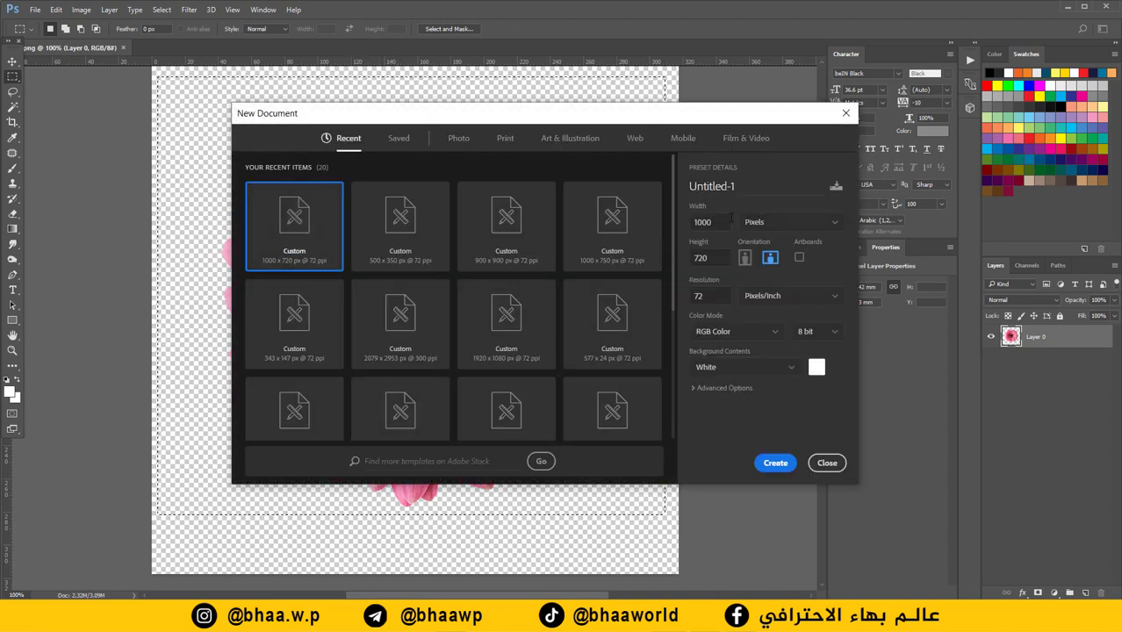
pyautogui.click(778, 469)
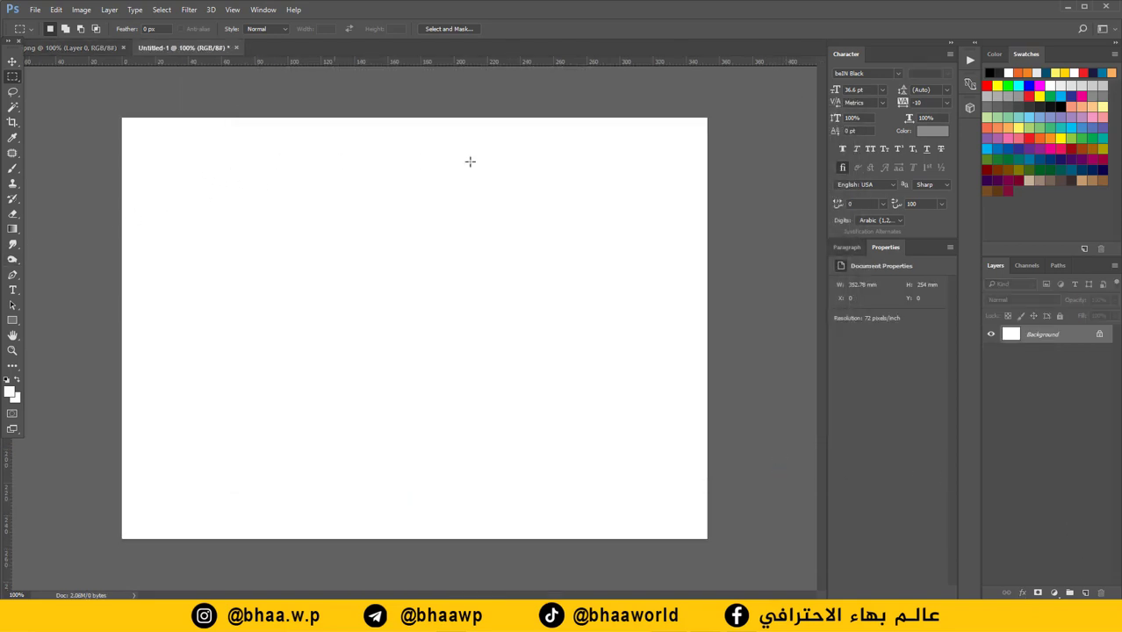
pyautogui.click(1086, 594)
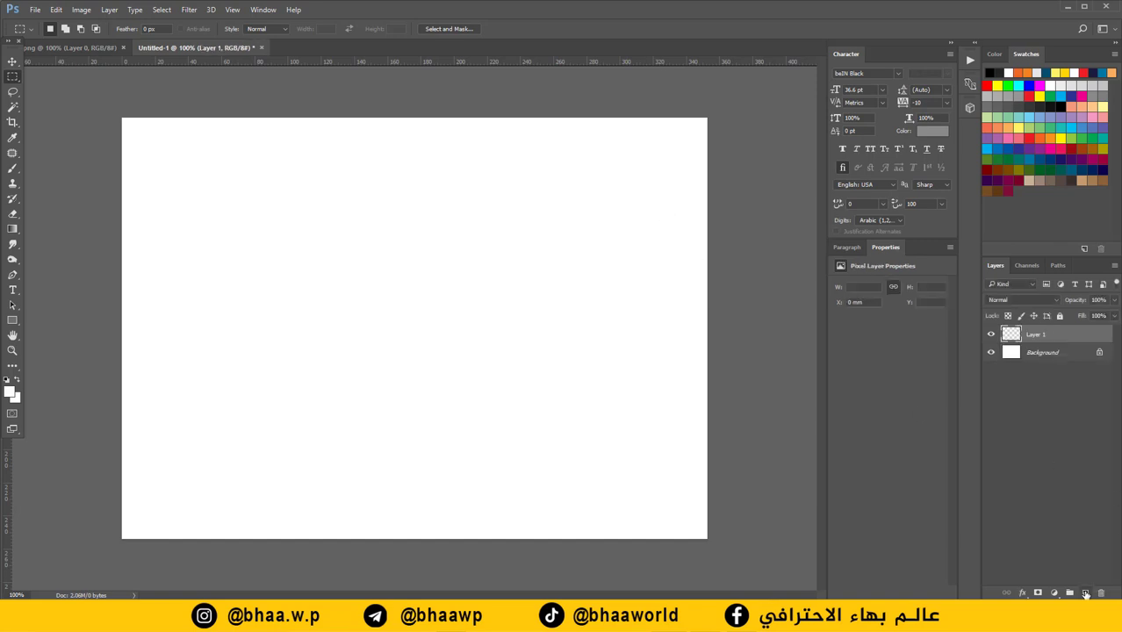
pyautogui.hotkey('alt', 'BackSpace')
# Step: Apply a Pattern Overlay with the pink flower pattern to the white layer, scaled down to a grid of small flowers
pyautogui.click(1022, 594)
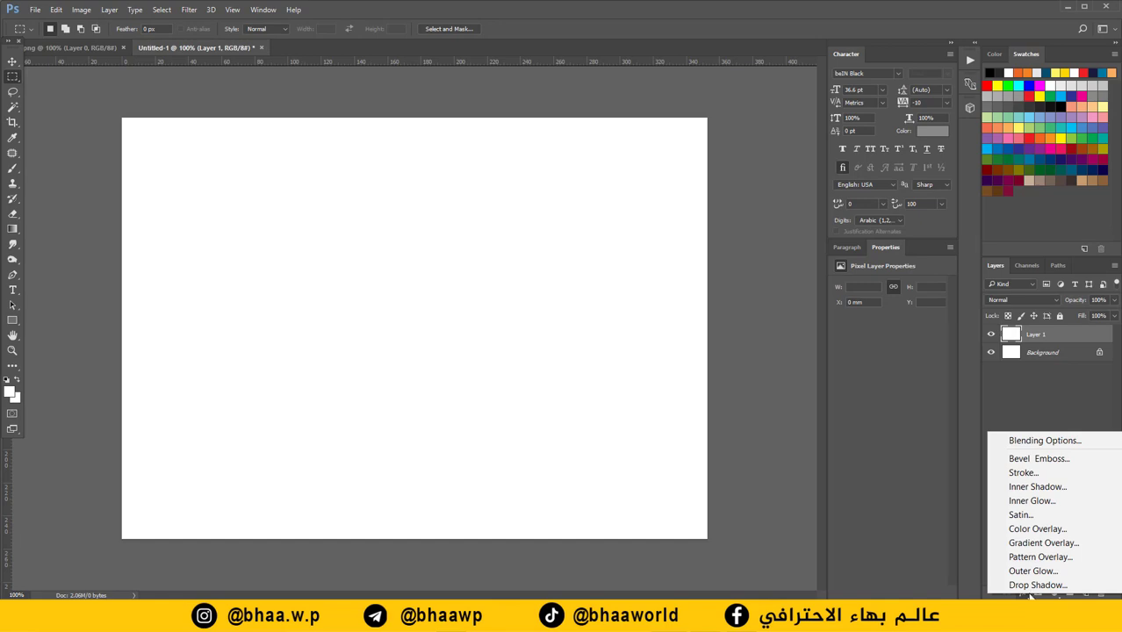
pyautogui.click(1057, 560)
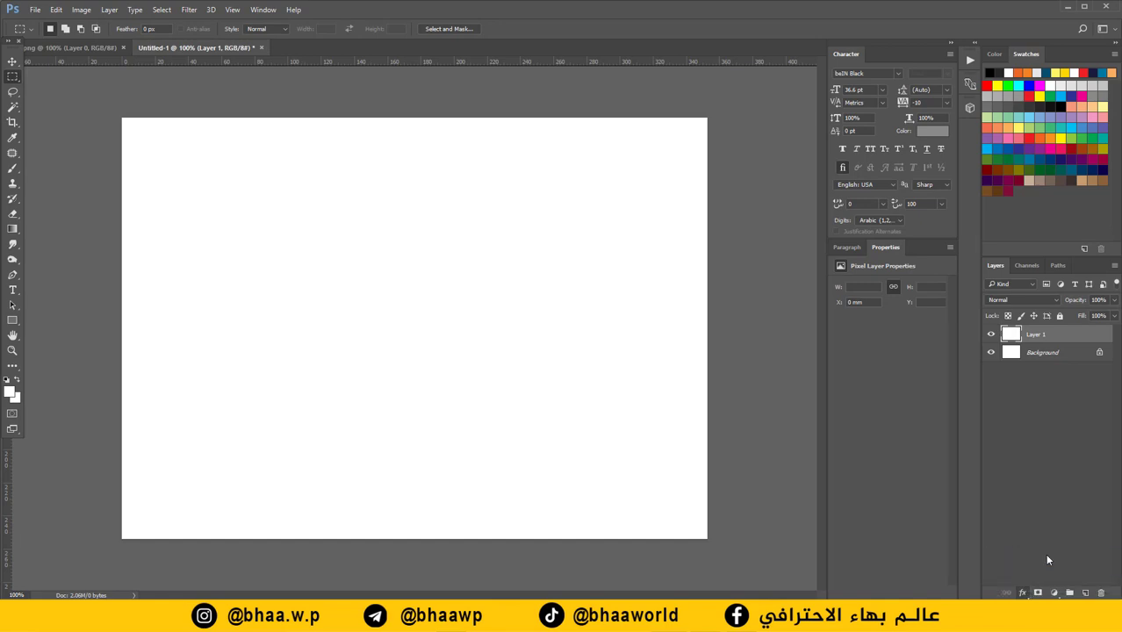
pyautogui.moveTo(798, 170); pyautogui.dragTo(560, 184)
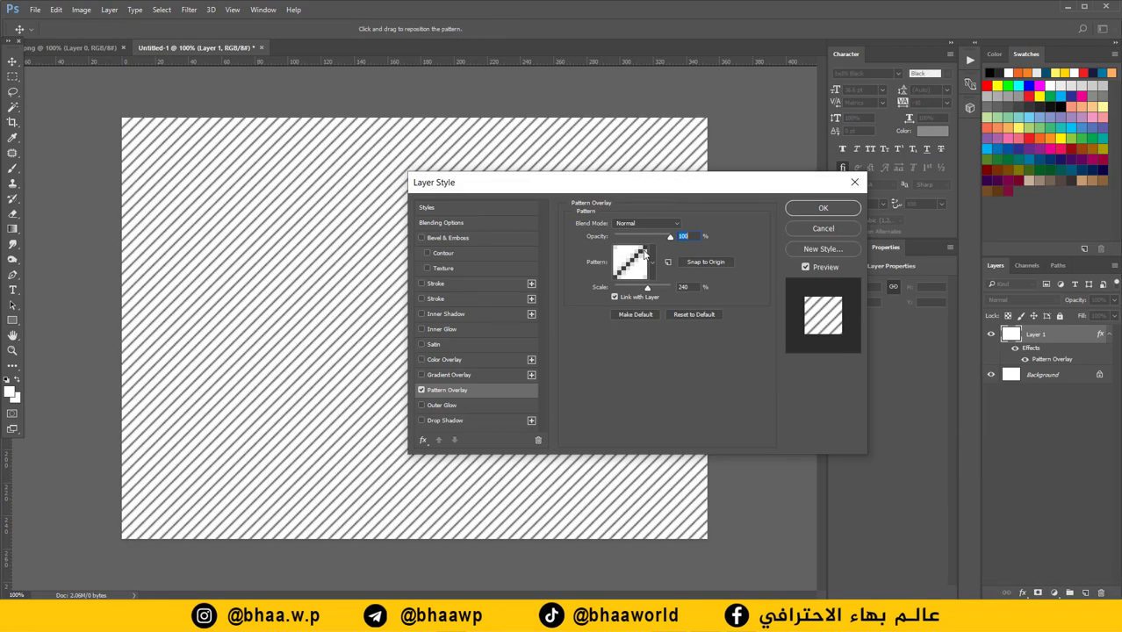
pyautogui.click(652, 263)
pyautogui.click(652, 337)
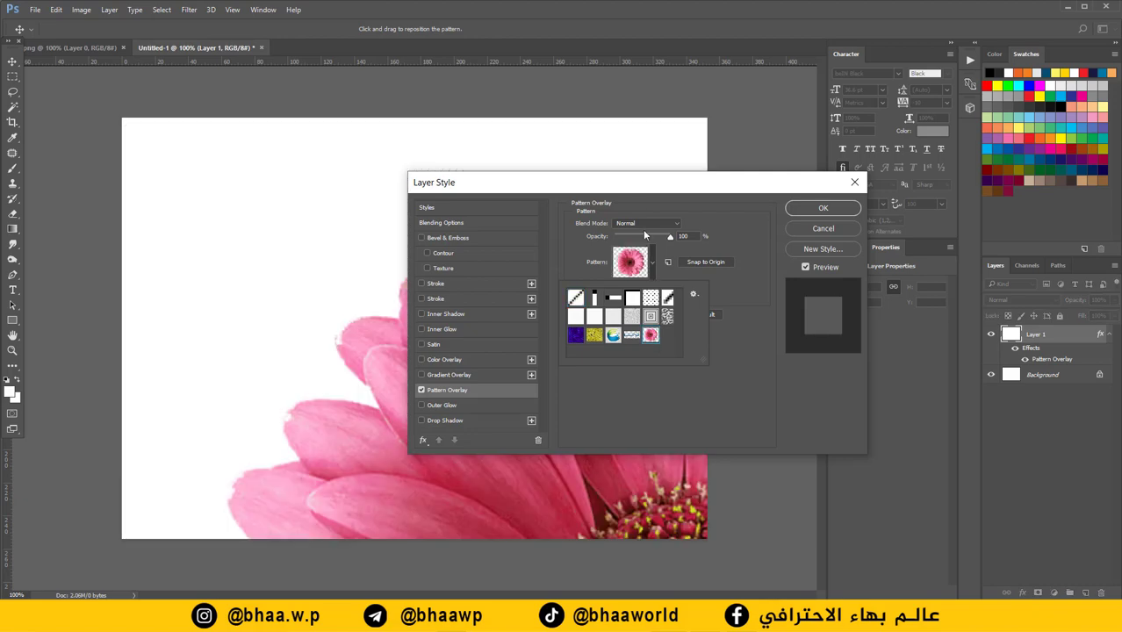
pyautogui.moveTo(653, 178); pyautogui.dragTo(873, 130)
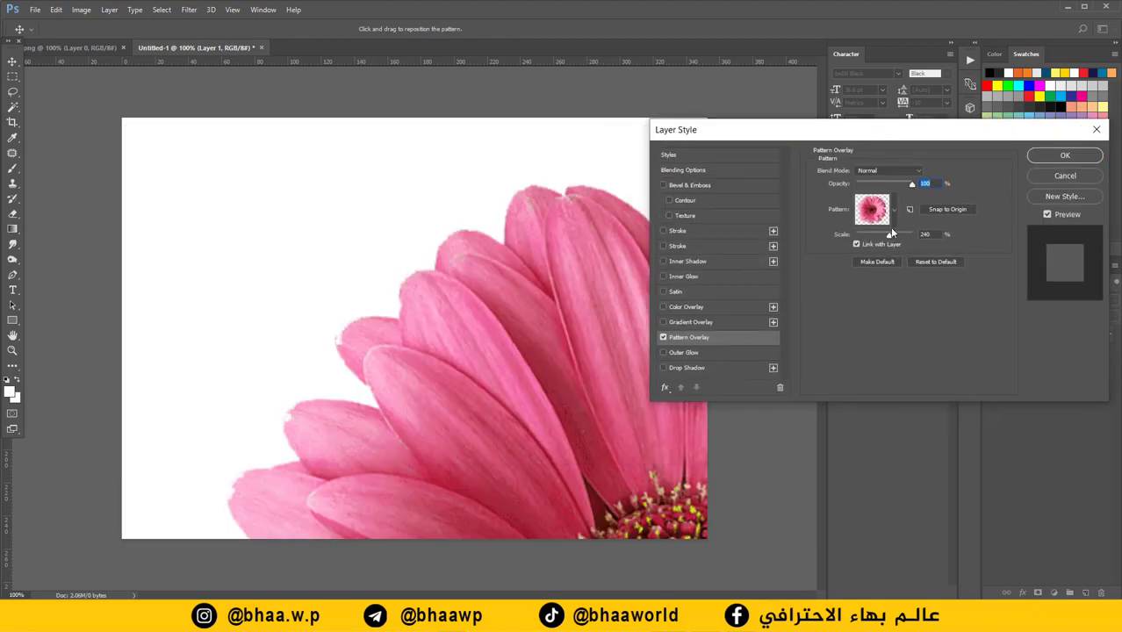
pyautogui.moveTo(889, 238); pyautogui.dragTo(863, 245)
pyautogui.click(1045, 155)
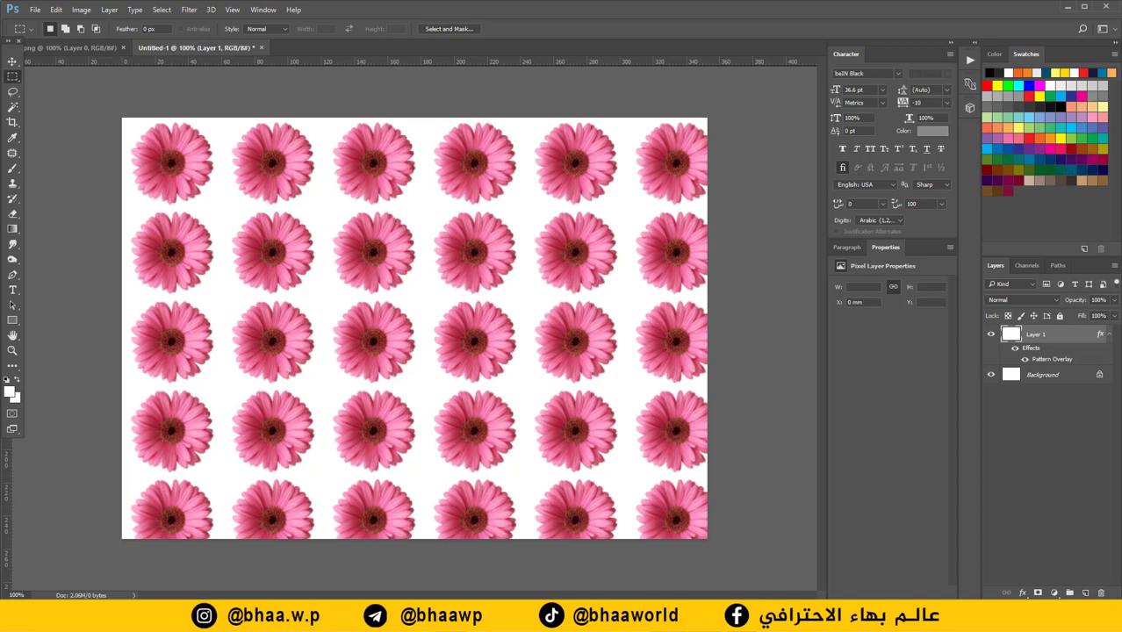
# Step: Hide the patterned layer and, on a new layer, start a pattern fill with the pink flower using the Random Fill script
pyautogui.click(991, 334)
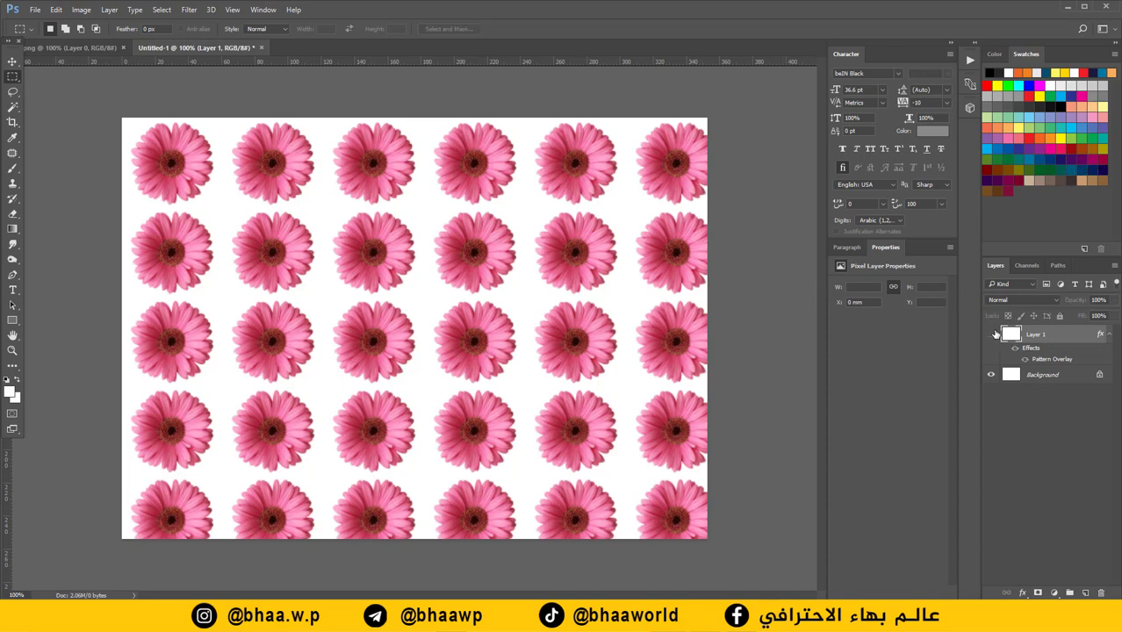
pyautogui.click(1085, 592)
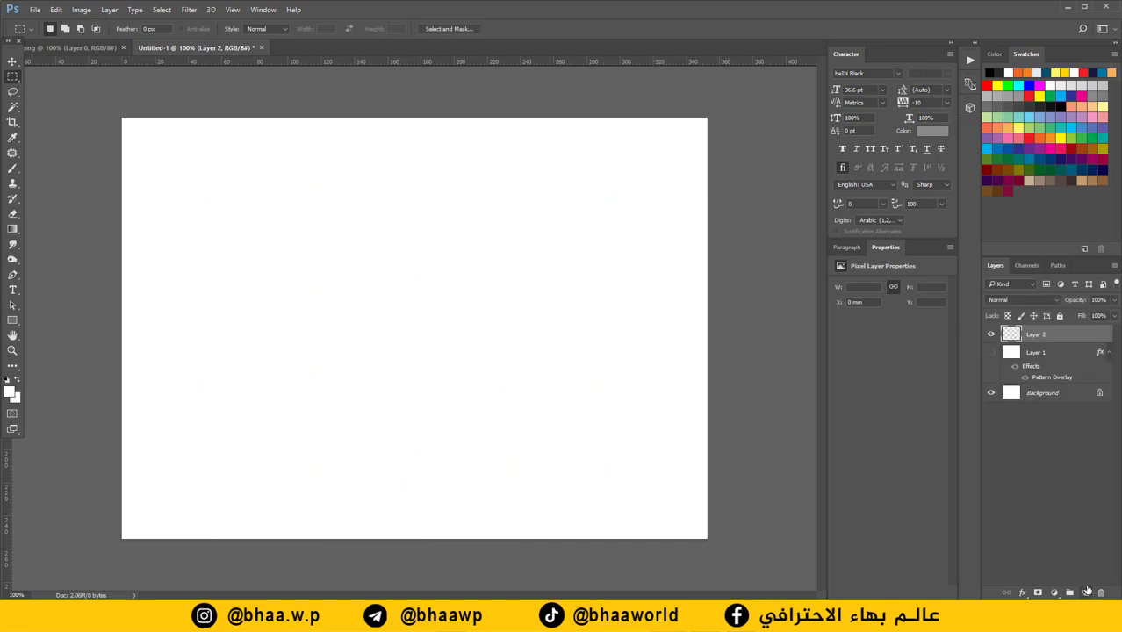
pyautogui.click(55, 9)
pyautogui.click(91, 236)
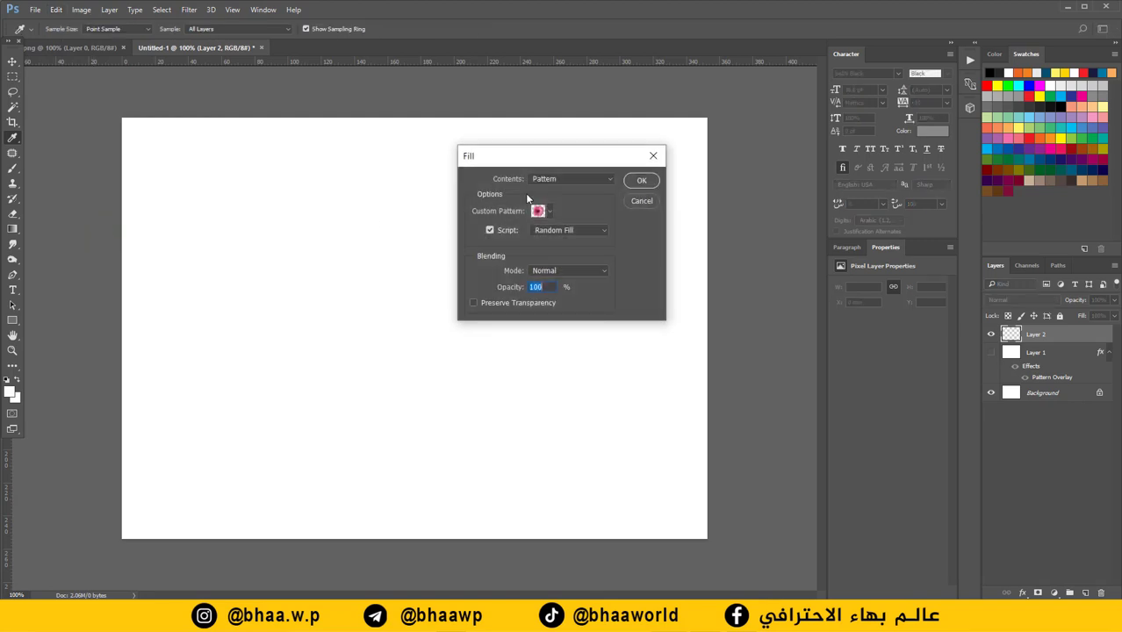
pyautogui.click(571, 179)
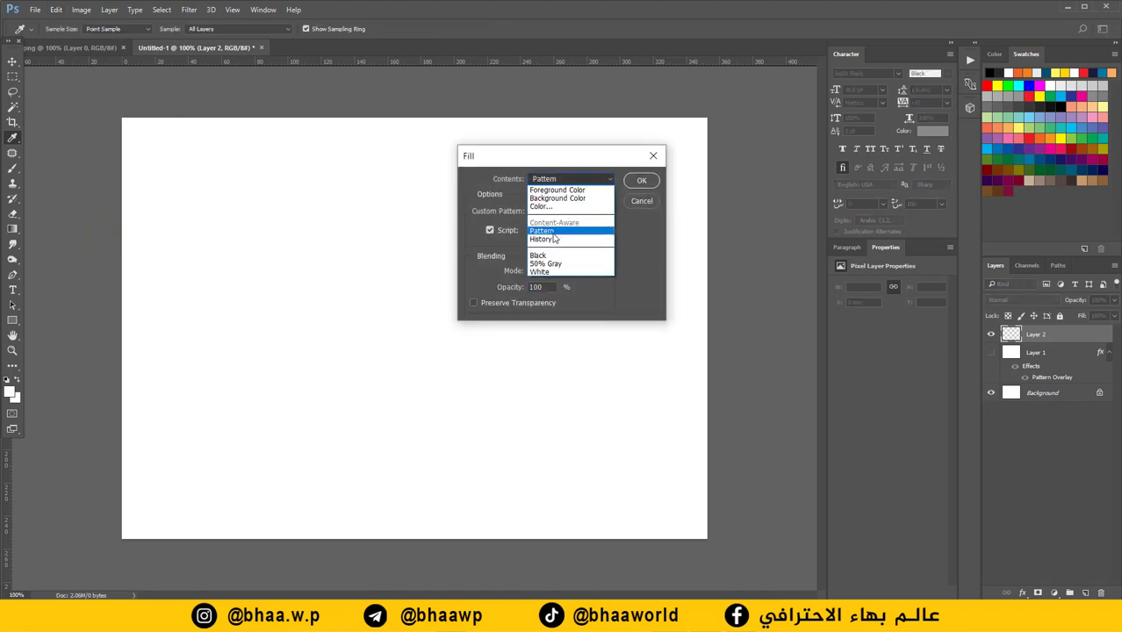
pyautogui.click(553, 230)
pyautogui.click(550, 212)
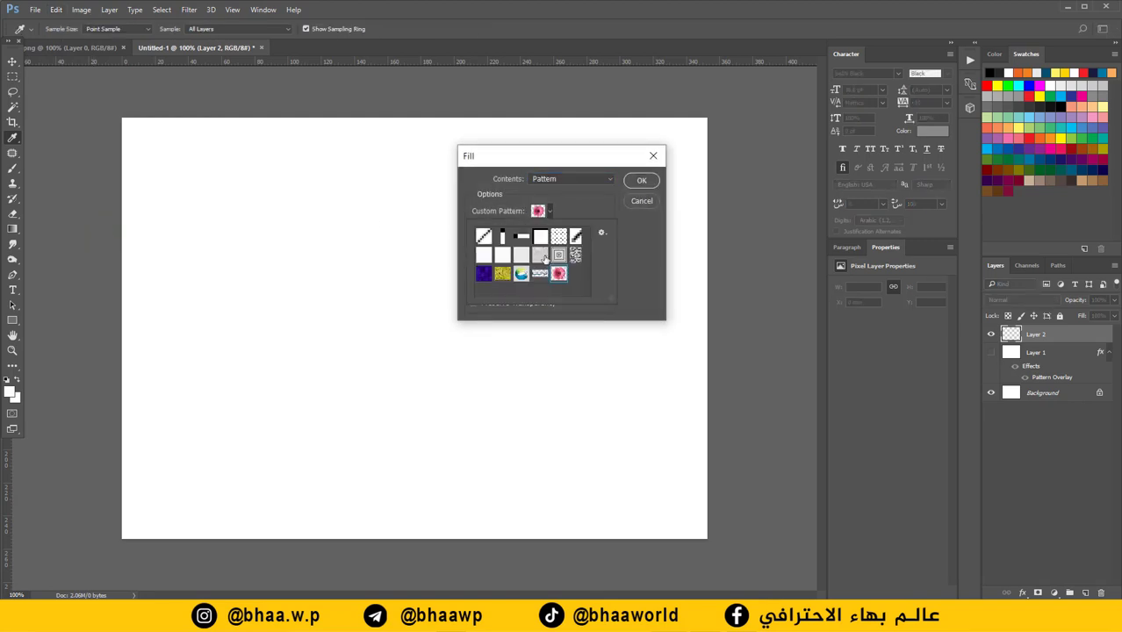
pyautogui.click(533, 212)
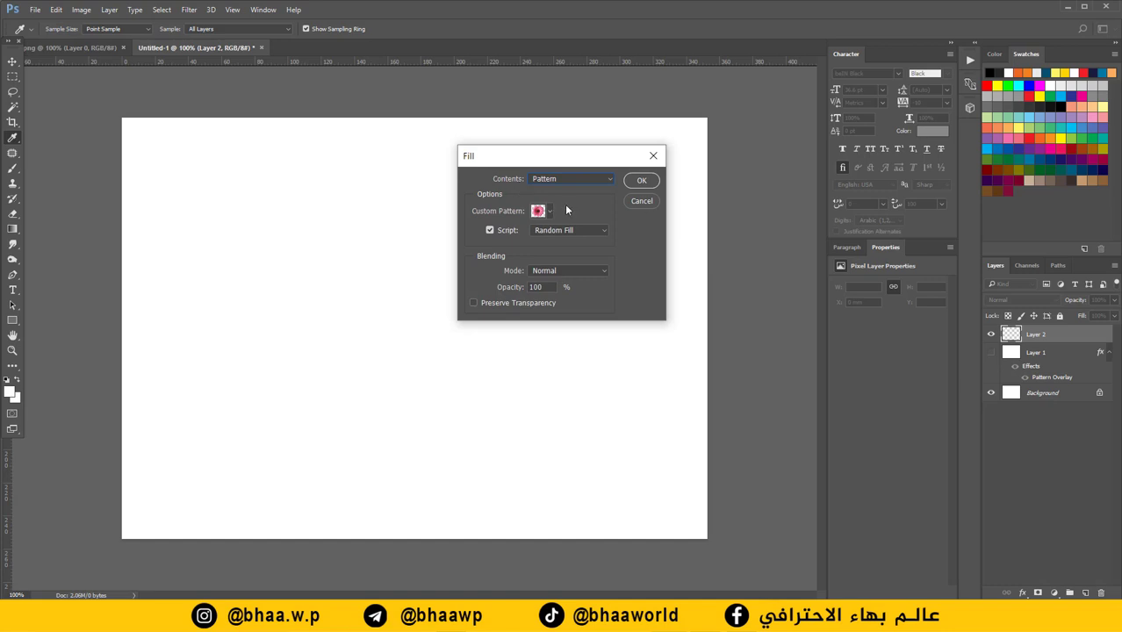
pyautogui.click(489, 231)
pyautogui.click(490, 230)
pyautogui.click(586, 230)
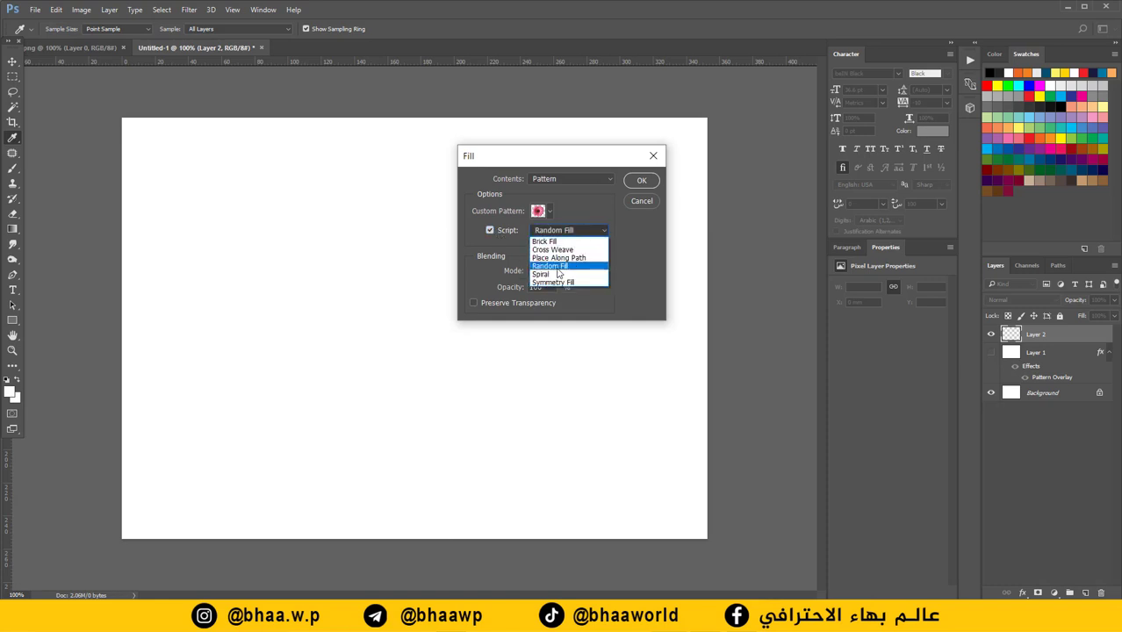
pyautogui.click(558, 269)
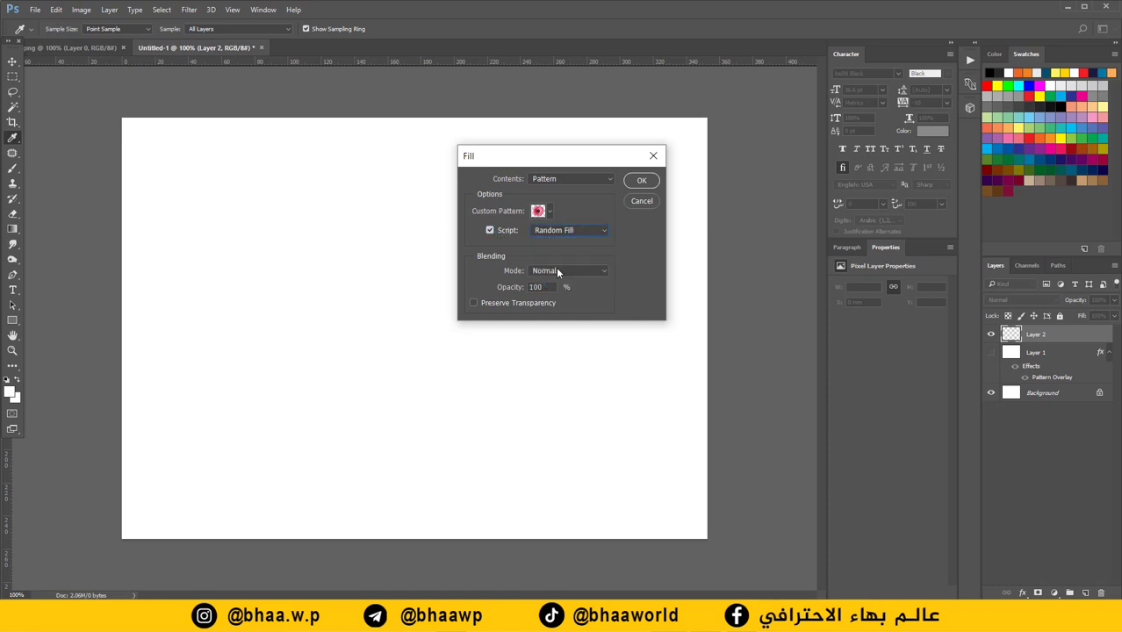
pyautogui.click(640, 181)
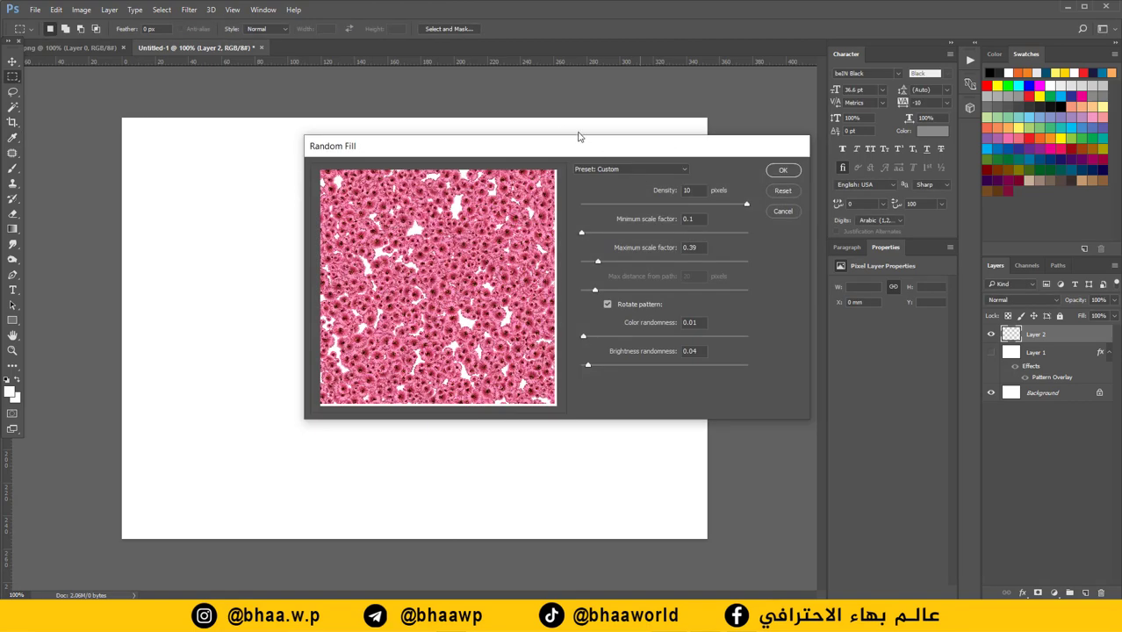
# Step: Try density 5 pixels, minimum scale factor 1.69, maximum 1.67, color randomness 0.56 and brightness randomness 0.54 for the random fill
pyautogui.moveTo(579, 136); pyautogui.dragTo(493, 149)
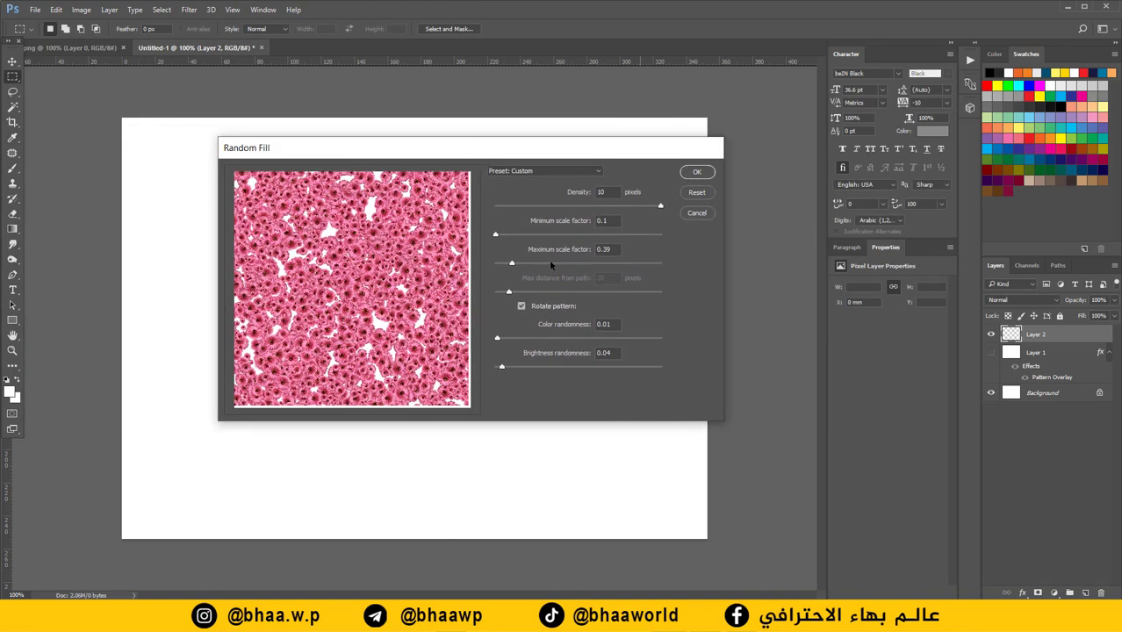
pyautogui.moveTo(662, 206); pyautogui.dragTo(576, 220)
pyautogui.moveTo(492, 234); pyautogui.dragTo(587, 253)
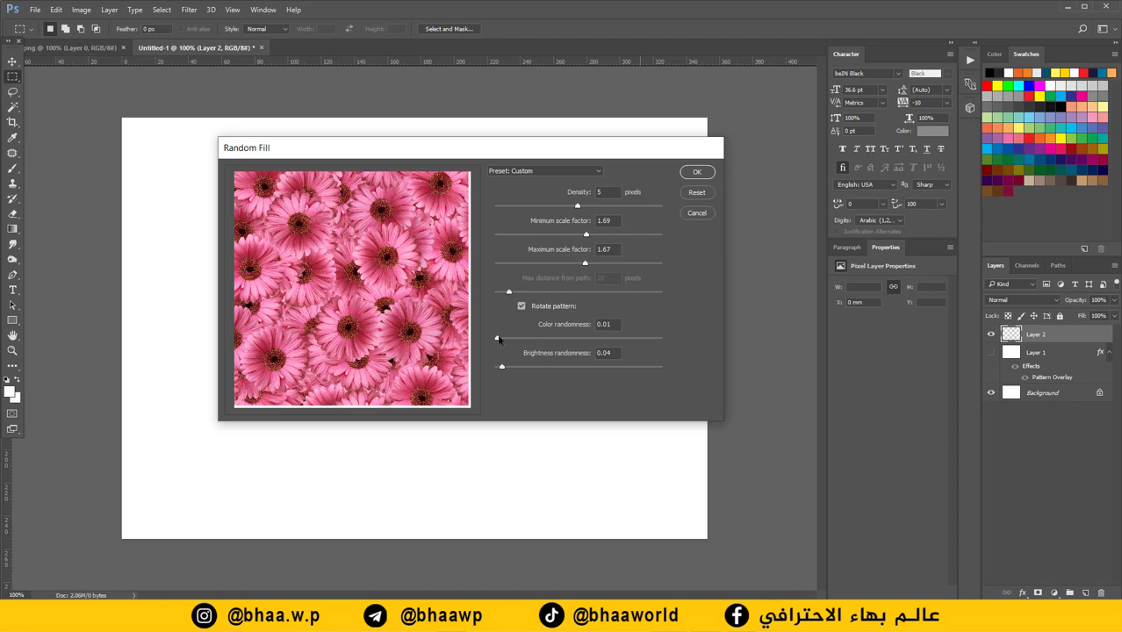
pyautogui.moveTo(498, 339); pyautogui.dragTo(588, 339)
pyautogui.moveTo(521, 369); pyautogui.dragTo(585, 367)
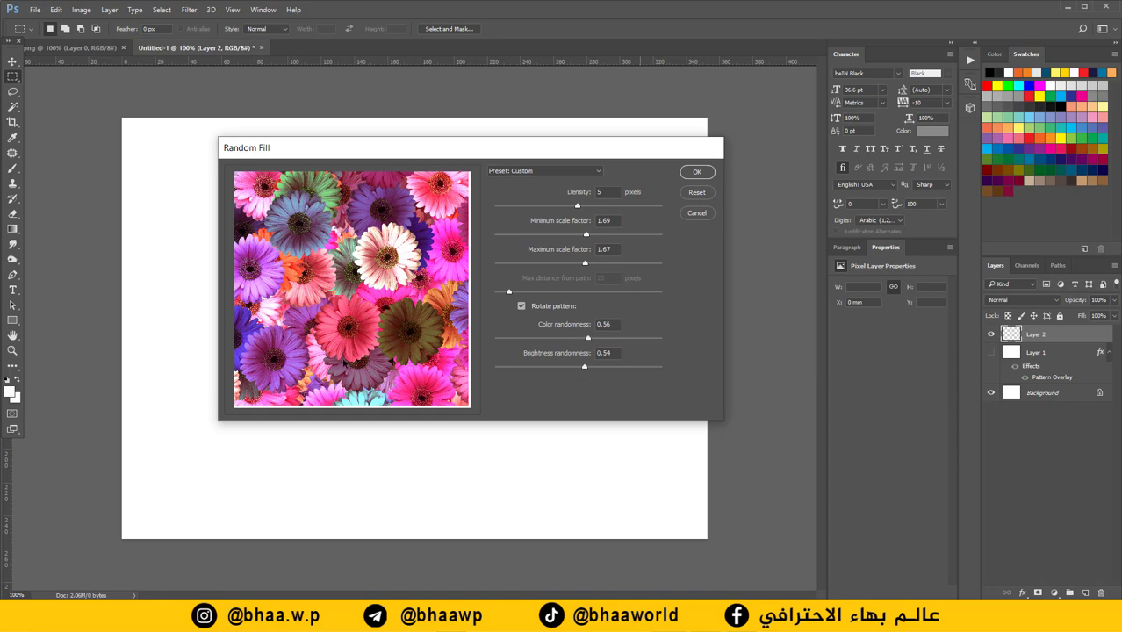
# Step: Apply the random fill with density 10 pixels, minimum scale factor 0.21, maximum 0.32, color randomness 0 and brightness randomness 0.03
pyautogui.moveTo(588, 339); pyautogui.dragTo(497, 339)
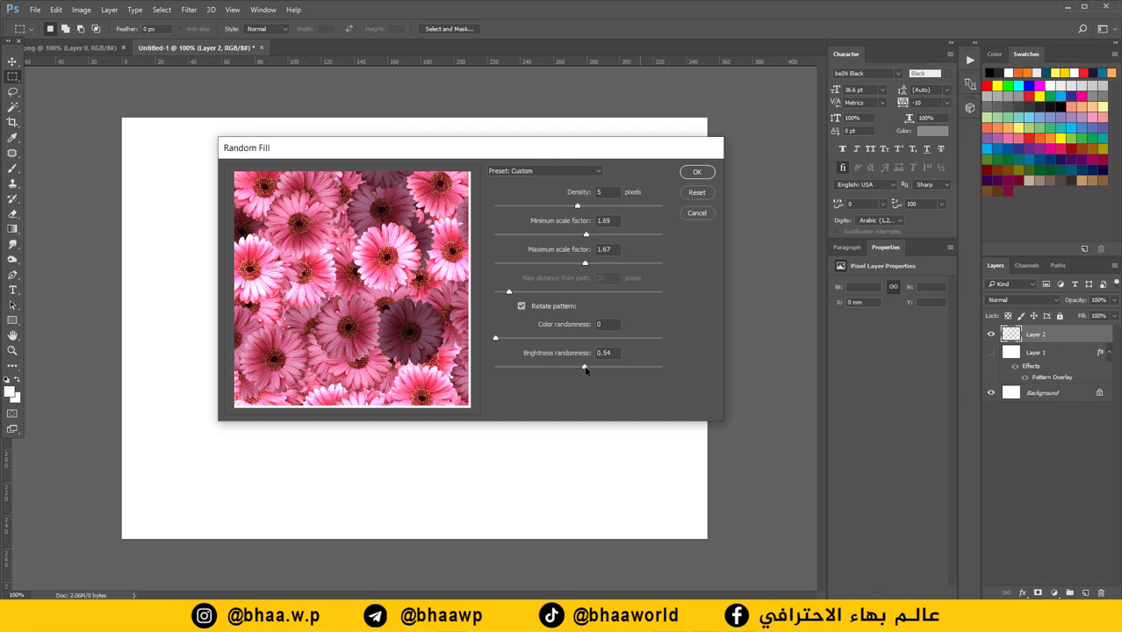
pyautogui.moveTo(585, 369); pyautogui.dragTo(500, 367)
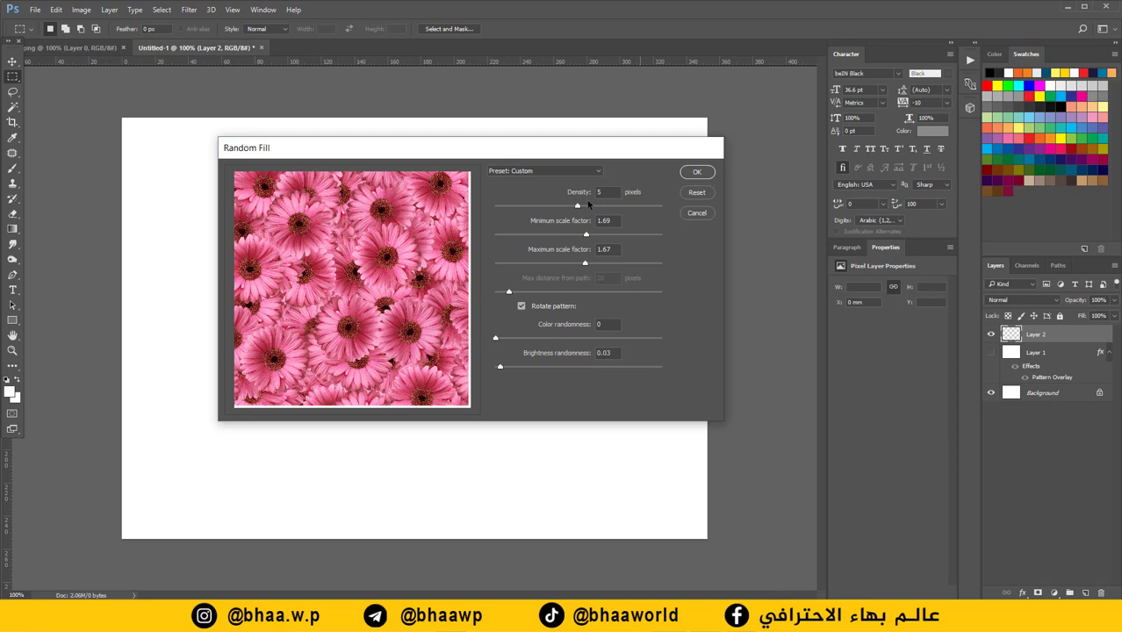
pyautogui.moveTo(578, 209); pyautogui.dragTo(618, 211)
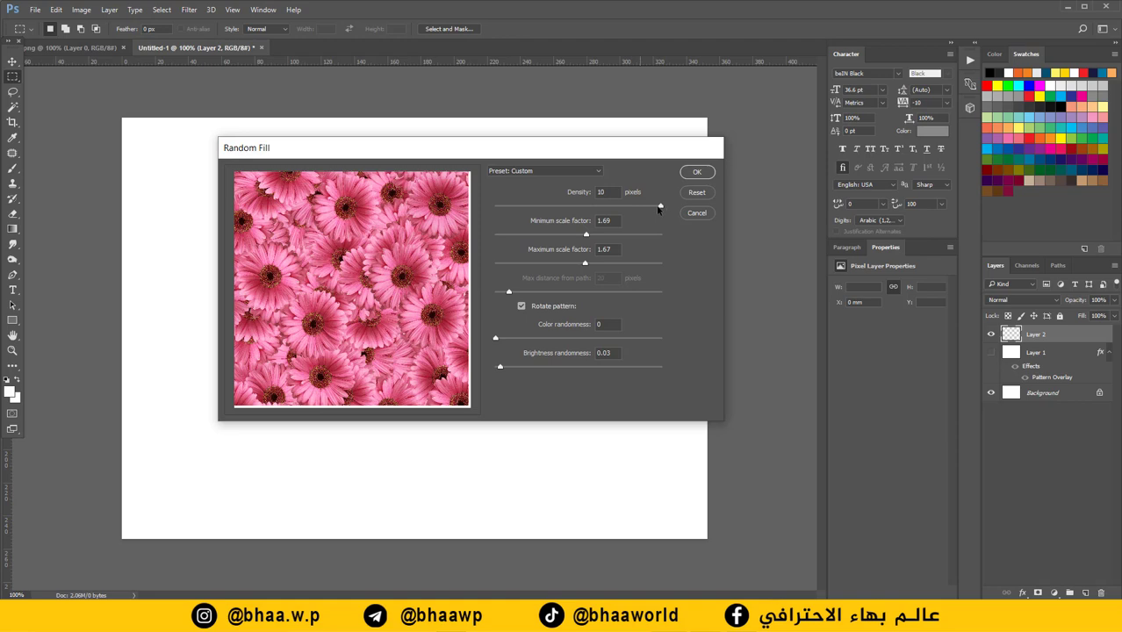
pyautogui.moveTo(588, 238); pyautogui.dragTo(501, 237)
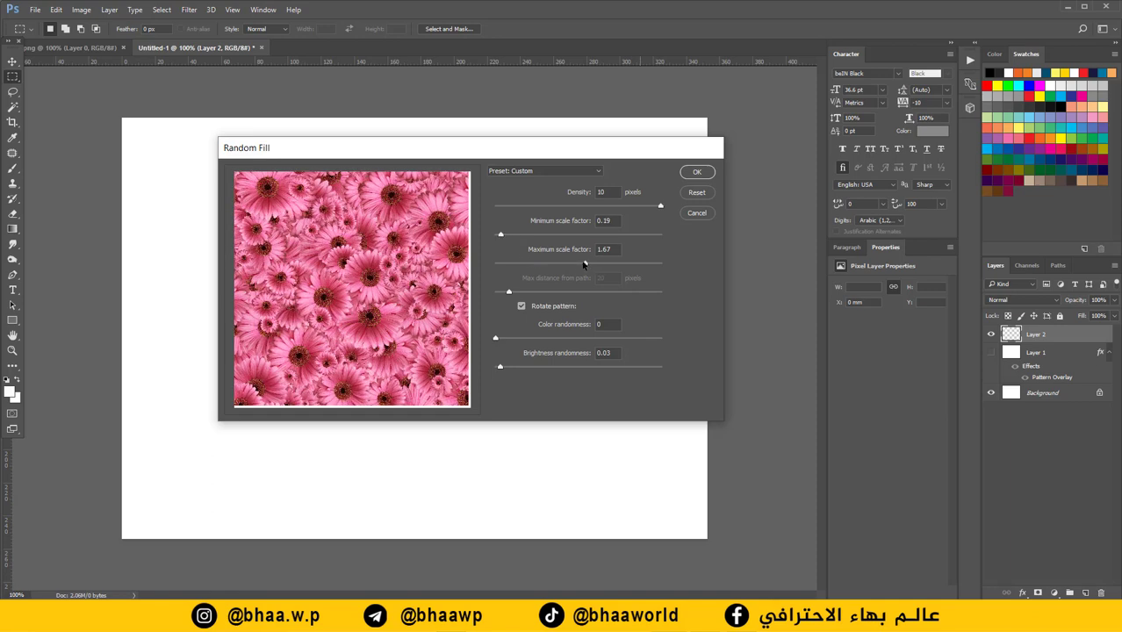
pyautogui.moveTo(583, 263); pyautogui.dragTo(507, 267)
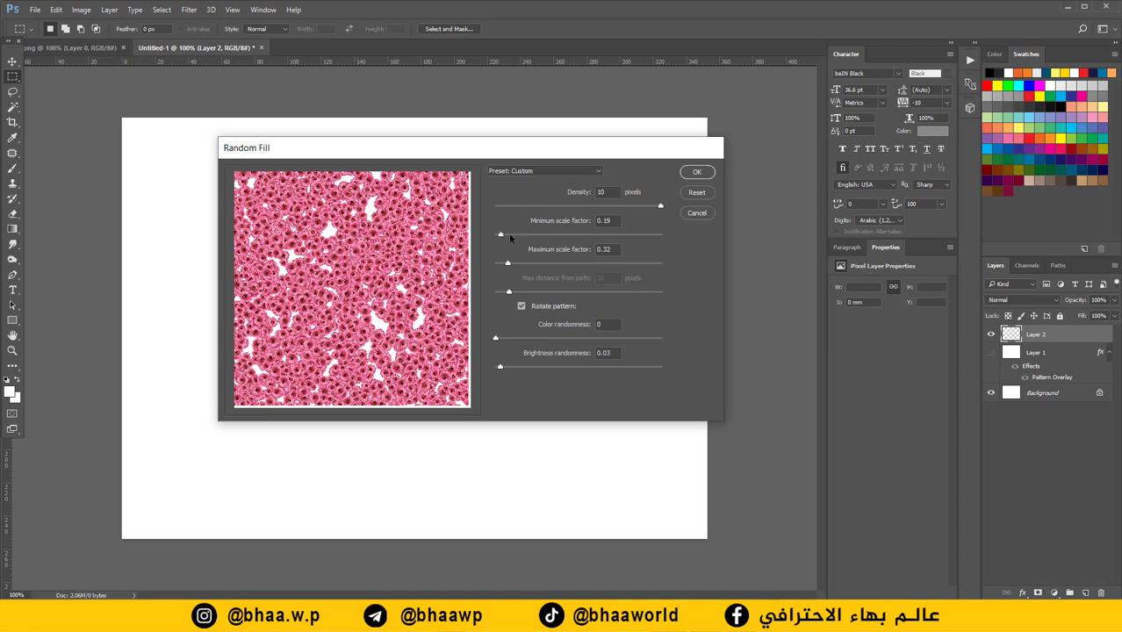
pyautogui.moveTo(510, 238)
pyautogui.mouseDown()
pyautogui.moveTo(523, 238)
pyautogui.moveTo(501, 237)
pyautogui.mouseUp()
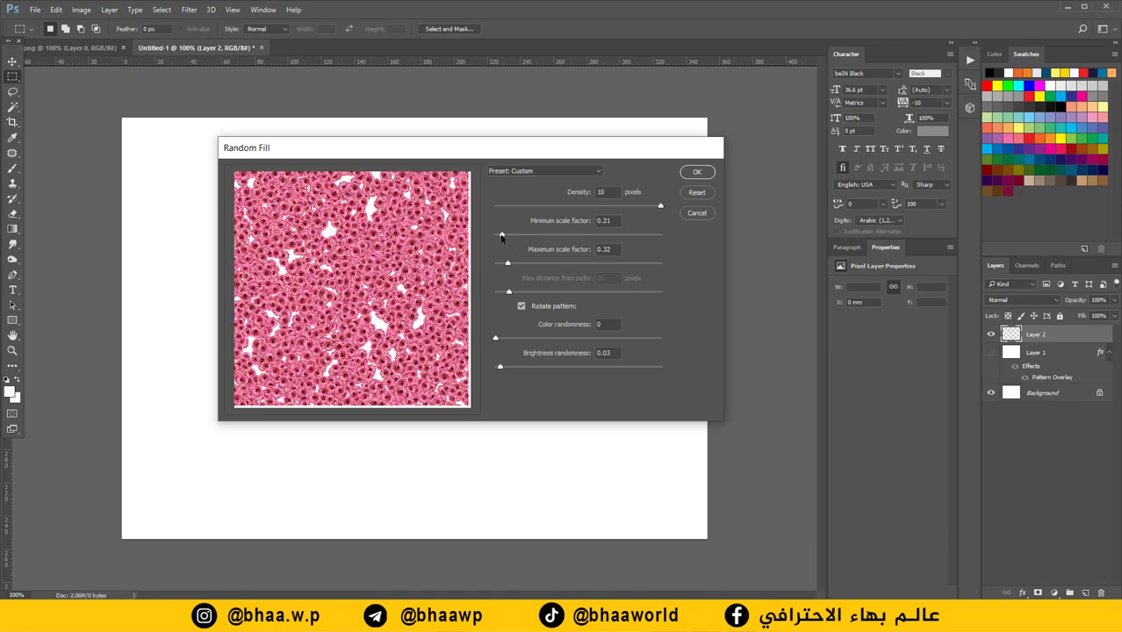
pyautogui.click(701, 176)
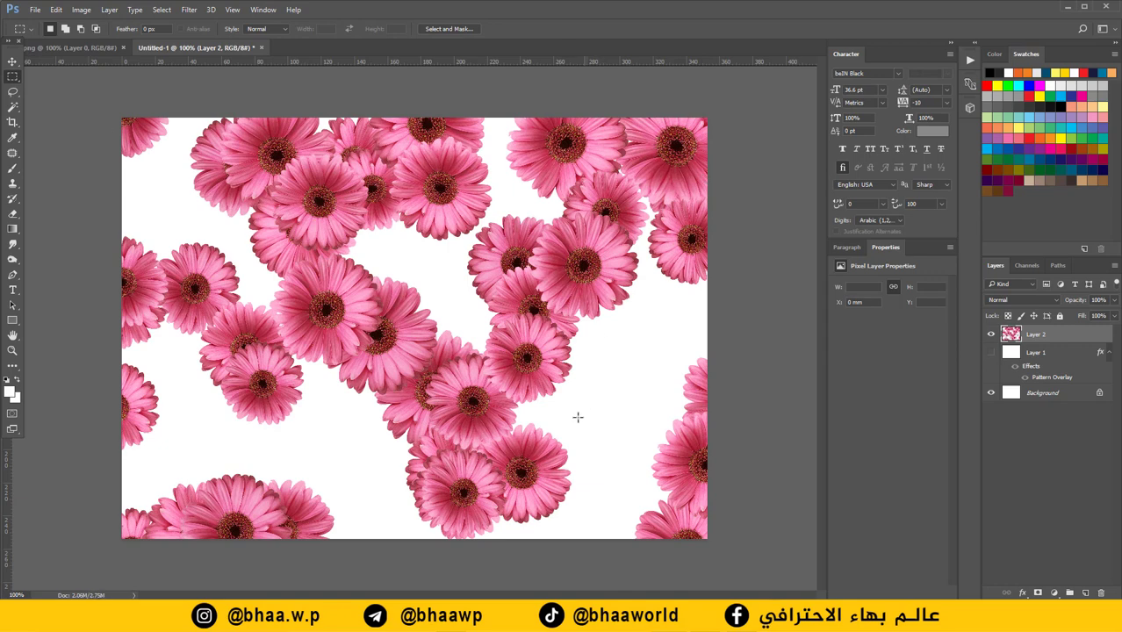
# Step: Add a new layer and random-fill it with the pink flower at minimum scale factor 0.3 and maximum 0.2
pyautogui.click(1085, 593)
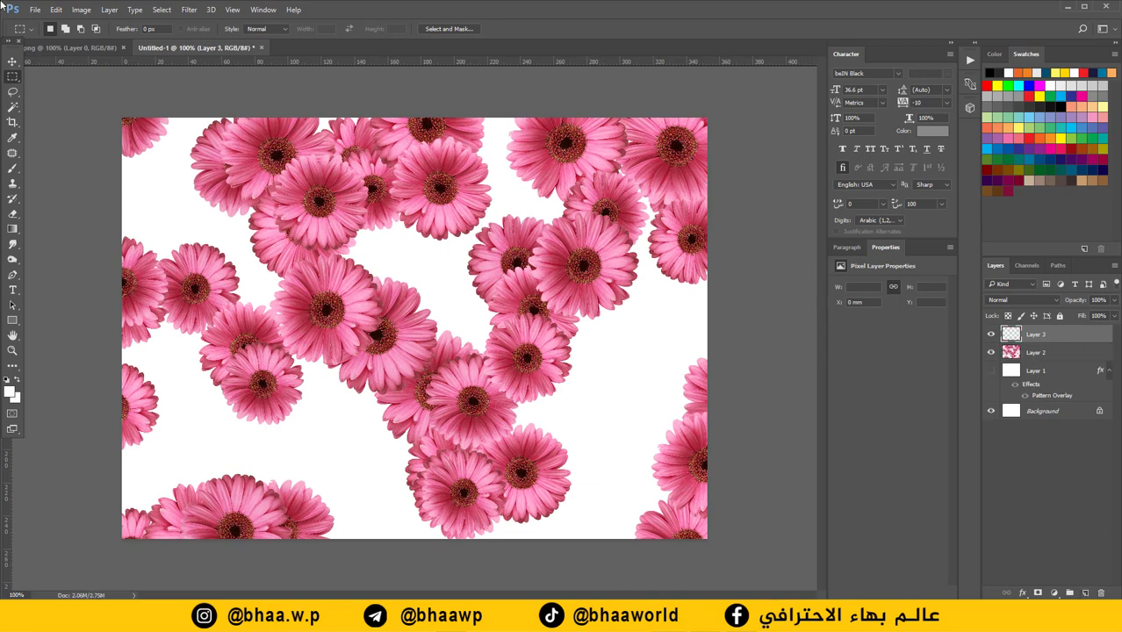
pyautogui.click(56, 10)
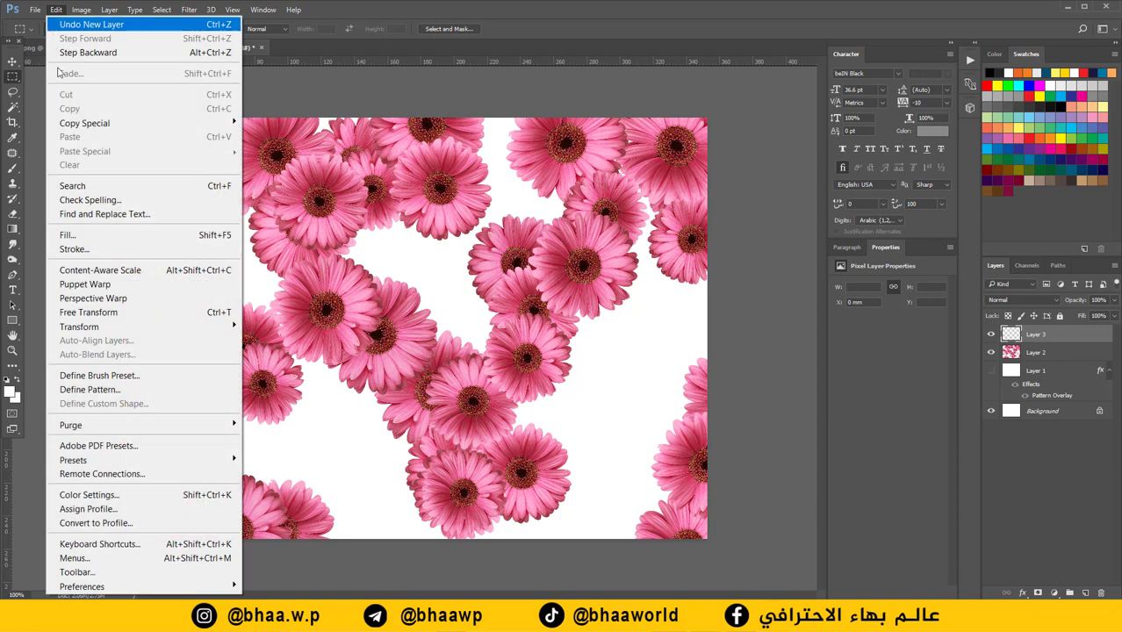
pyautogui.click(76, 235)
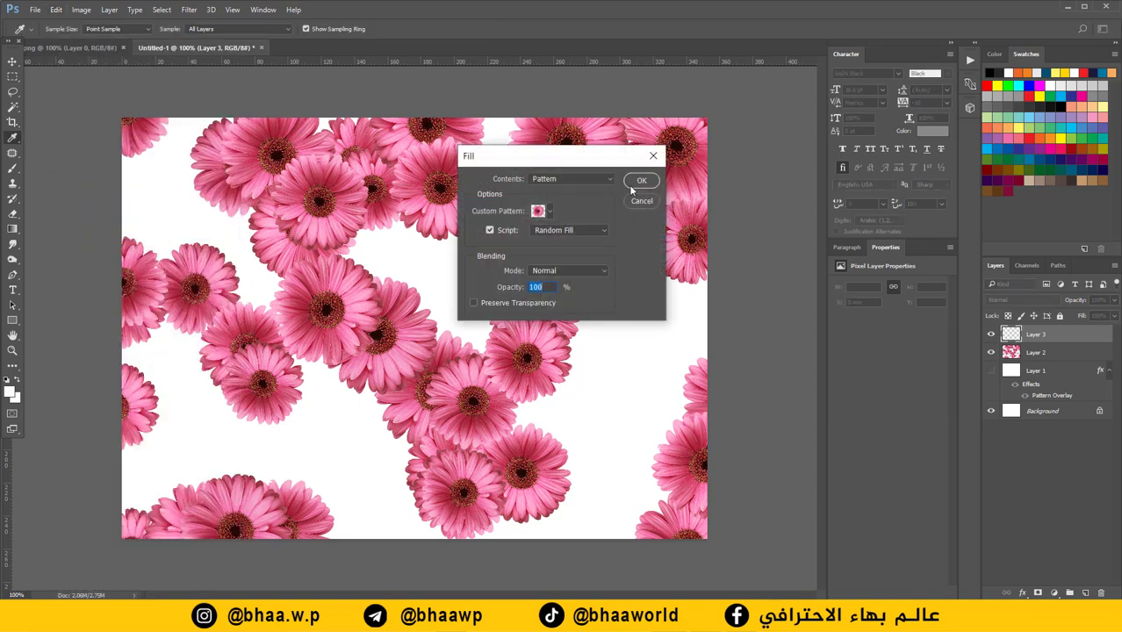
pyautogui.click(634, 182)
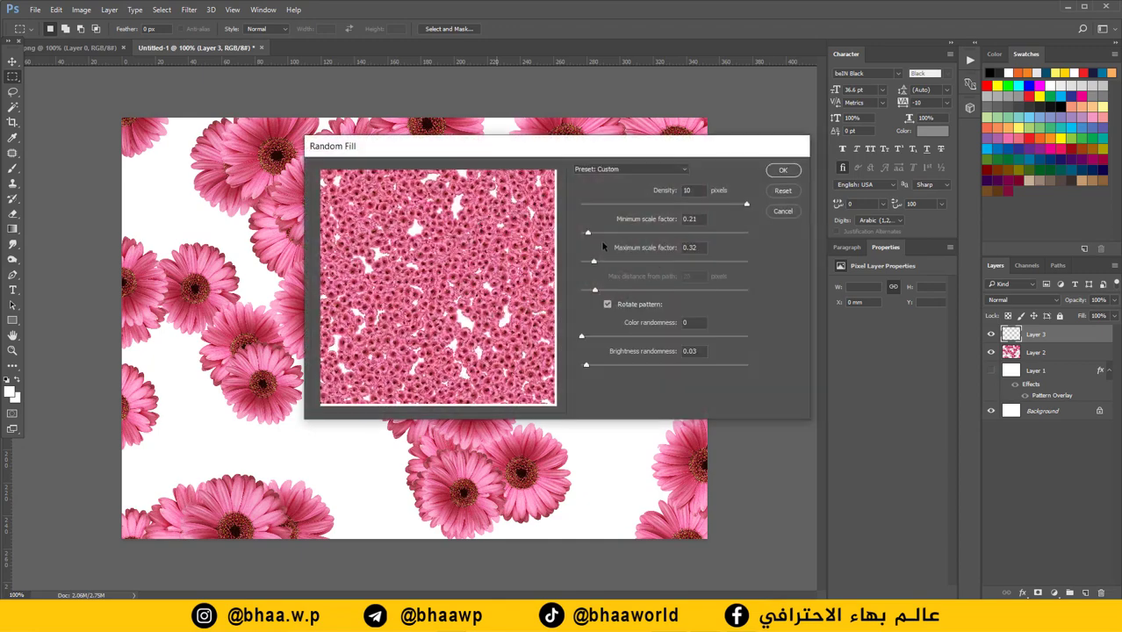
pyautogui.moveTo(594, 263); pyautogui.dragTo(593, 234)
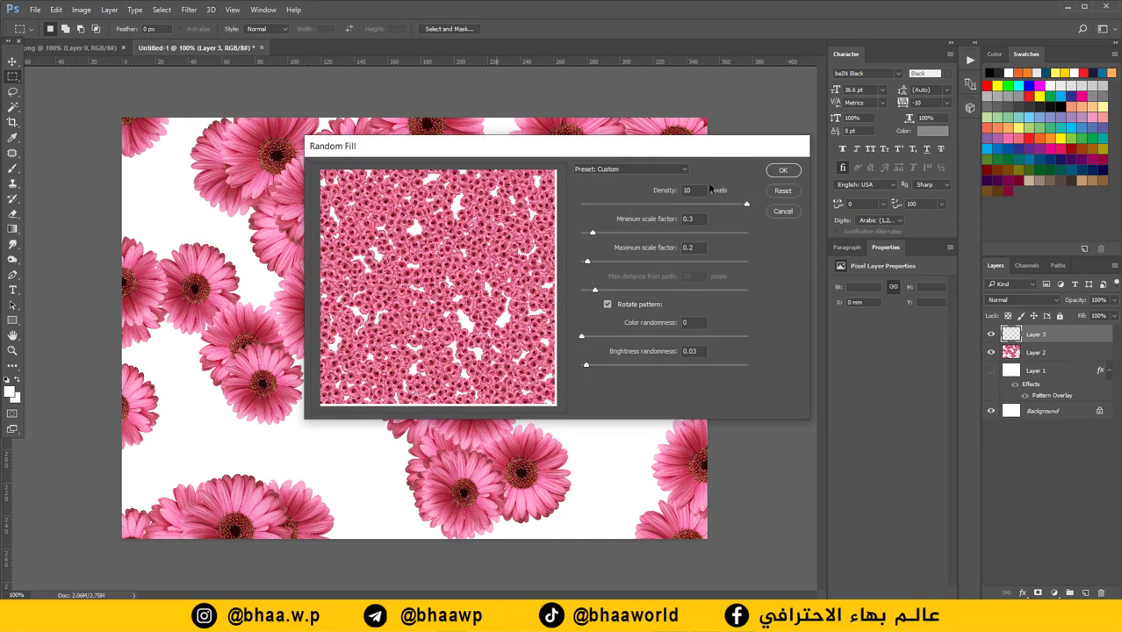
pyautogui.click(781, 170)
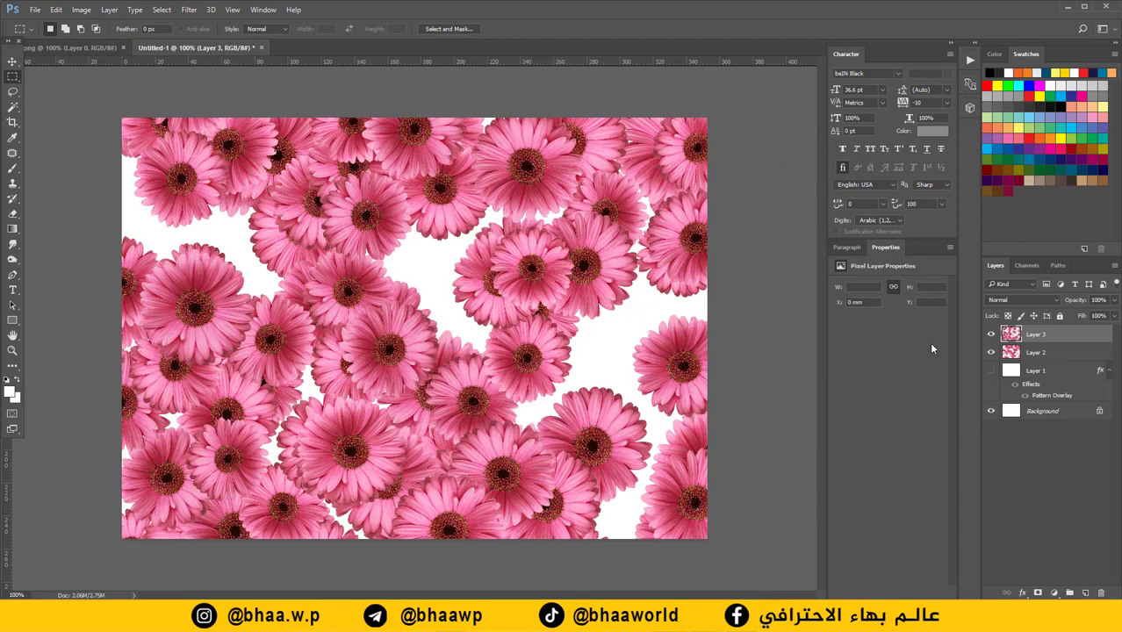
# Step: Add another layer and random-fill it with the flower pattern, keeping the previous density and scale settings
pyautogui.click(1086, 592)
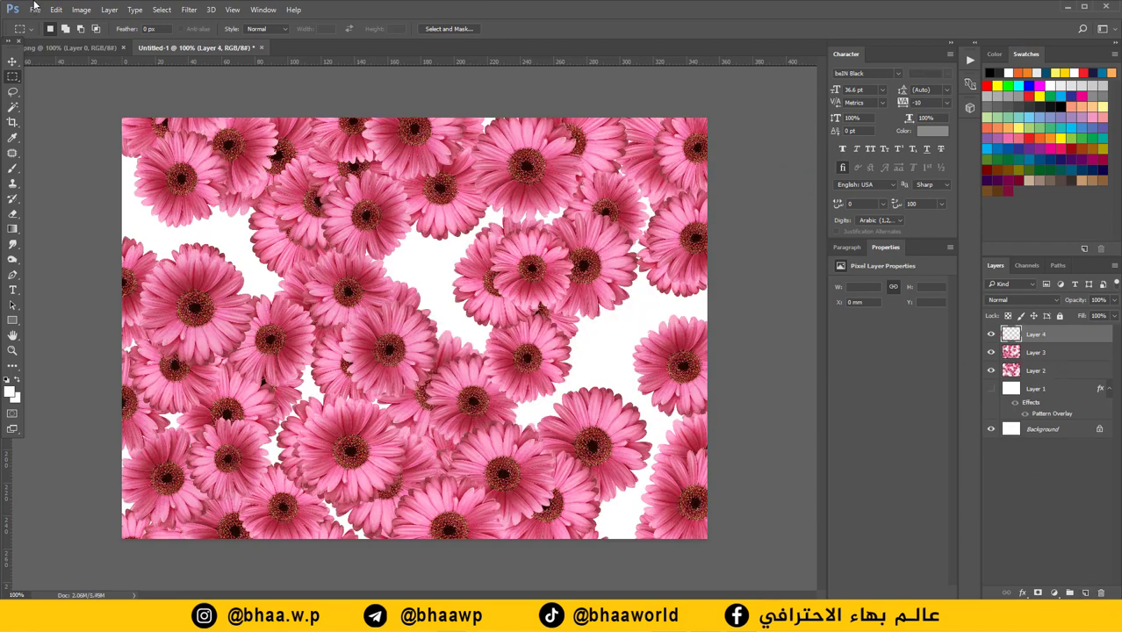
pyautogui.click(55, 10)
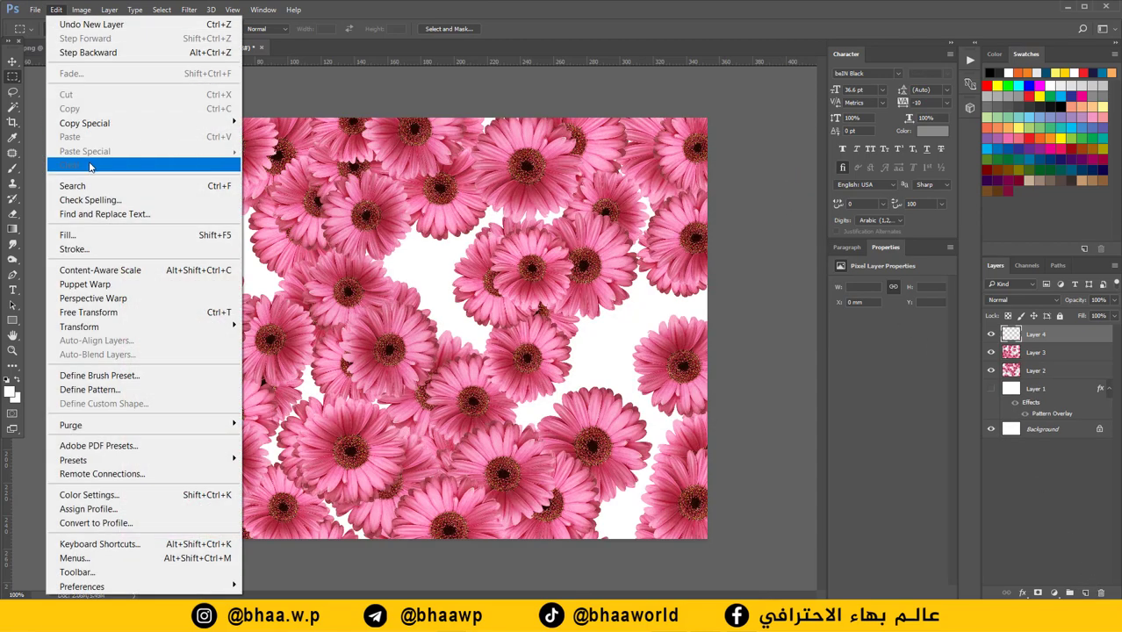
pyautogui.click(70, 234)
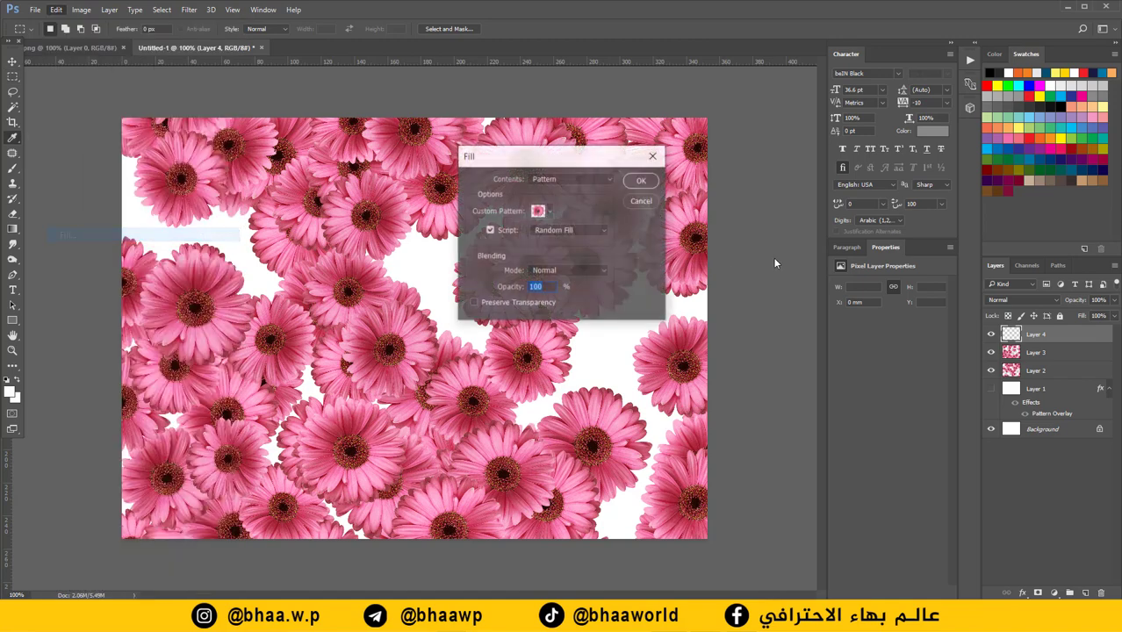
pyautogui.click(641, 181)
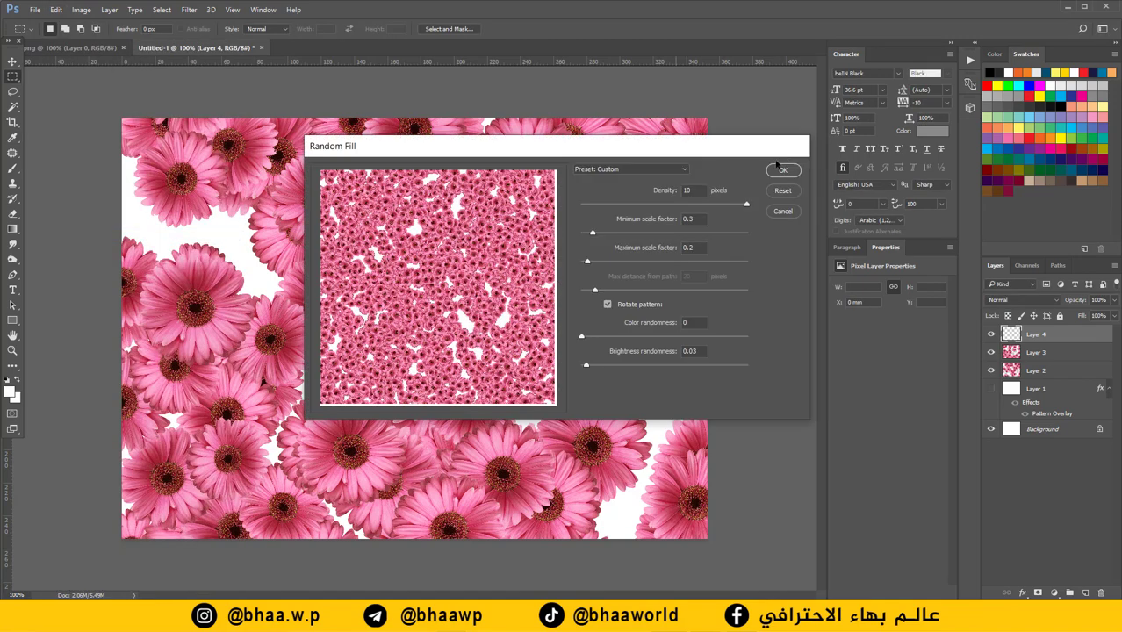
pyautogui.click(782, 168)
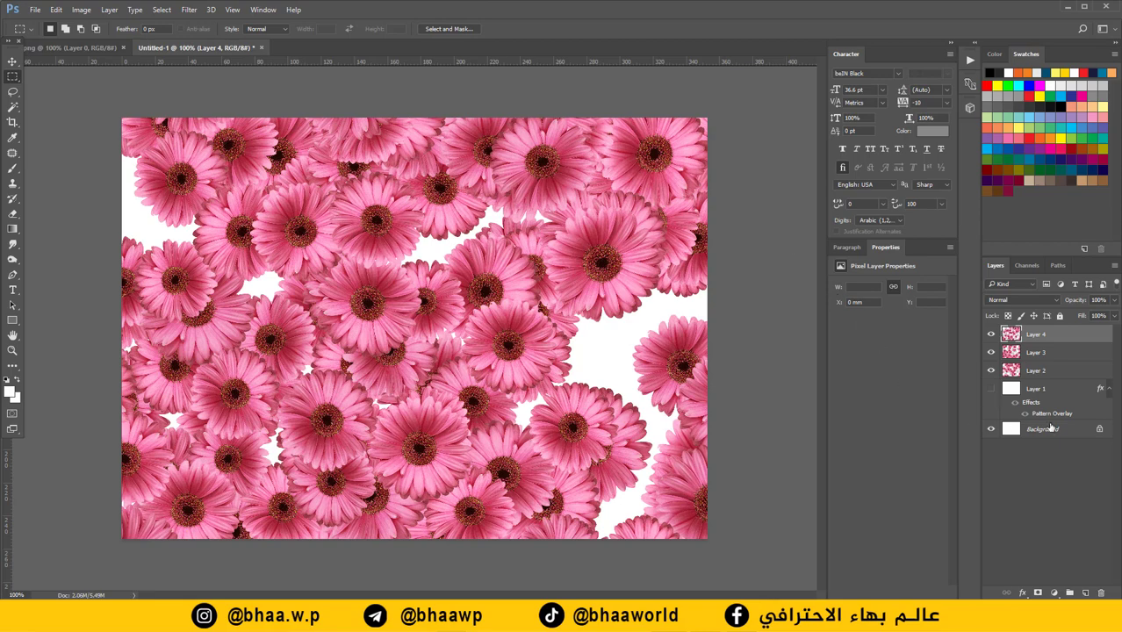
# Step: Random-fill another new layer with the flower pattern at minimum scale factor 0.49 and maximum 0.17
pyautogui.click(1086, 592)
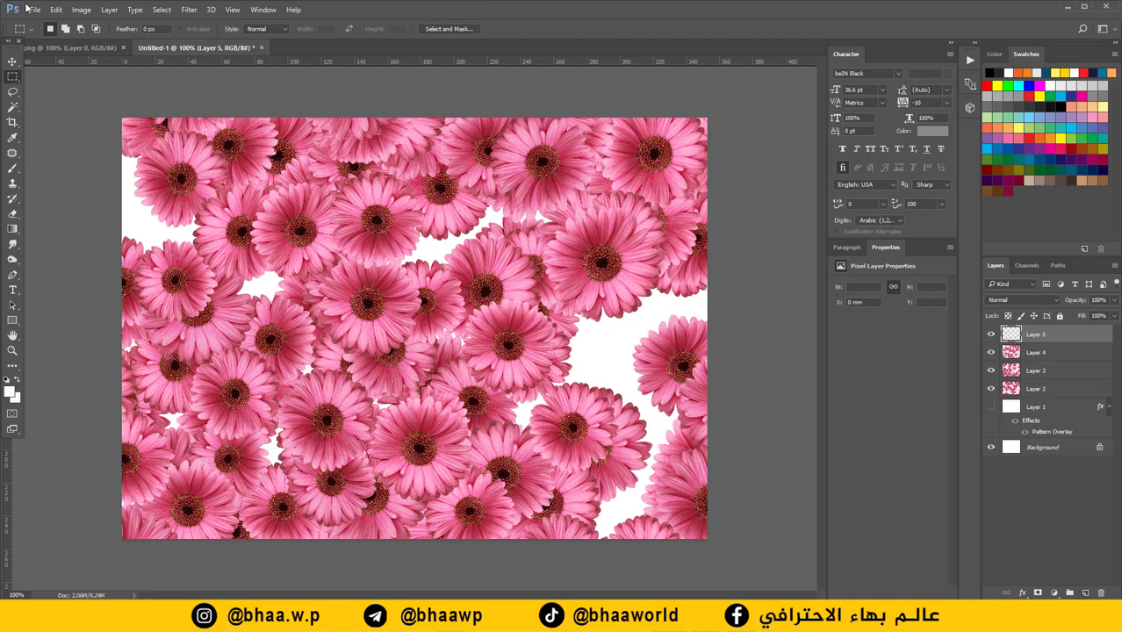
pyautogui.click(56, 9)
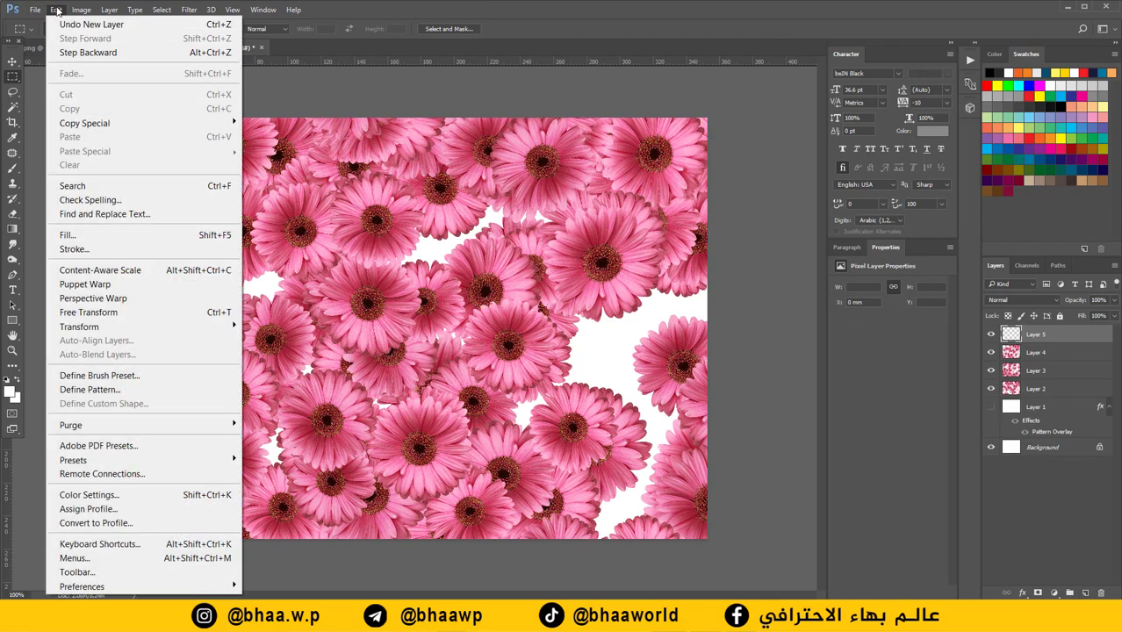
pyautogui.click(68, 234)
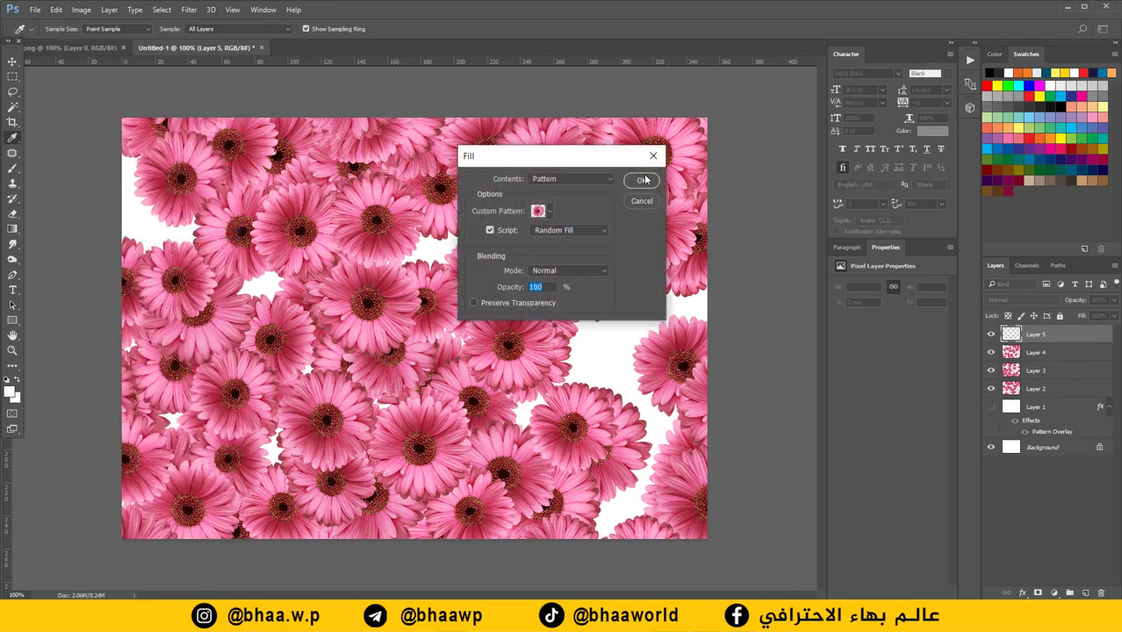
pyautogui.click(642, 180)
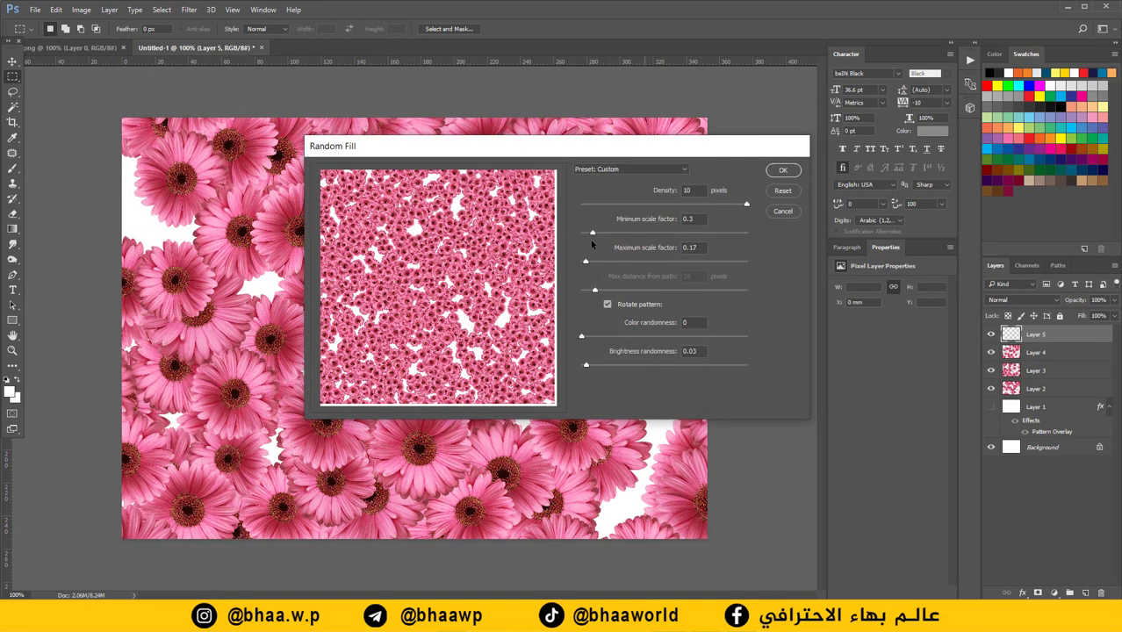
pyautogui.moveTo(593, 233); pyautogui.dragTo(603, 234)
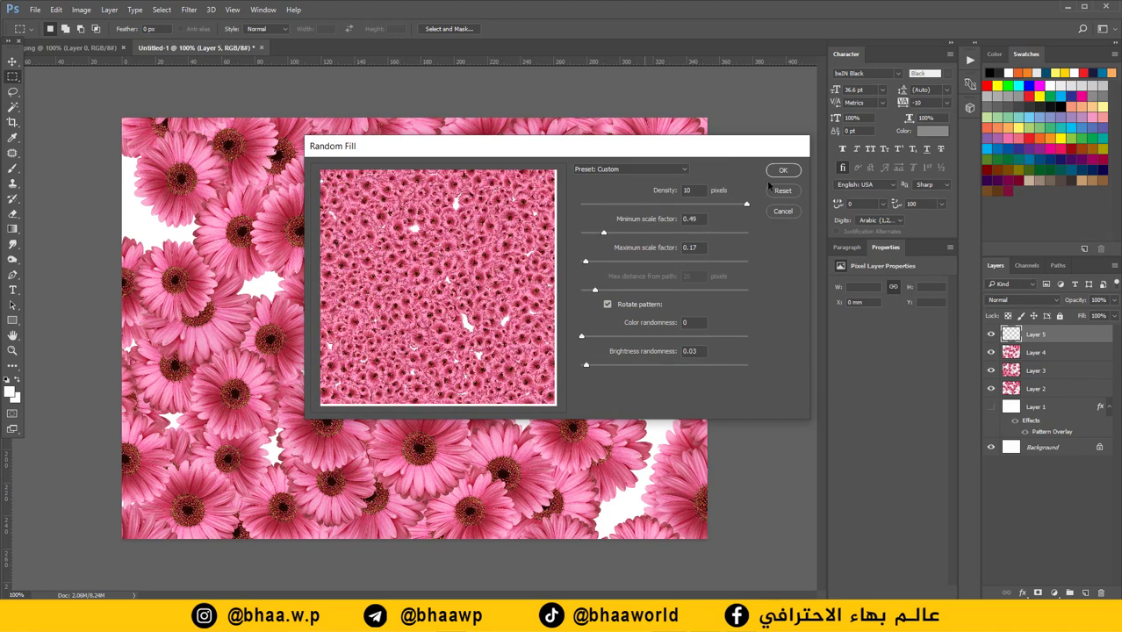
pyautogui.click(782, 170)
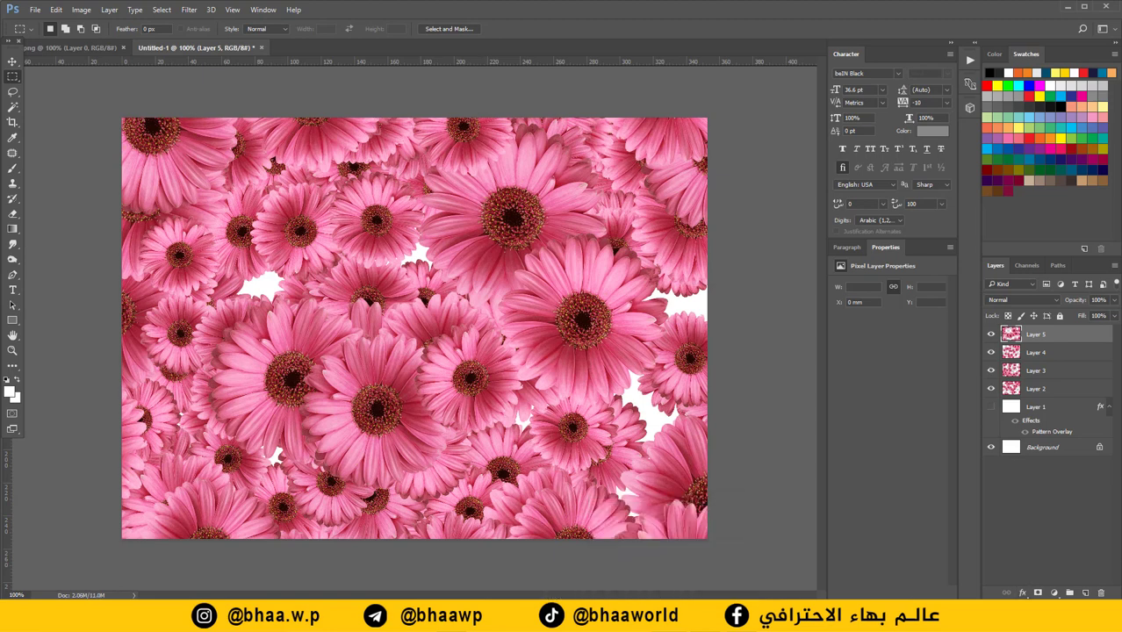
# Step: Random-fill a further new layer with the flower pattern at minimum scale factor 0.29 and maximum 0.13
pyautogui.click(1085, 593)
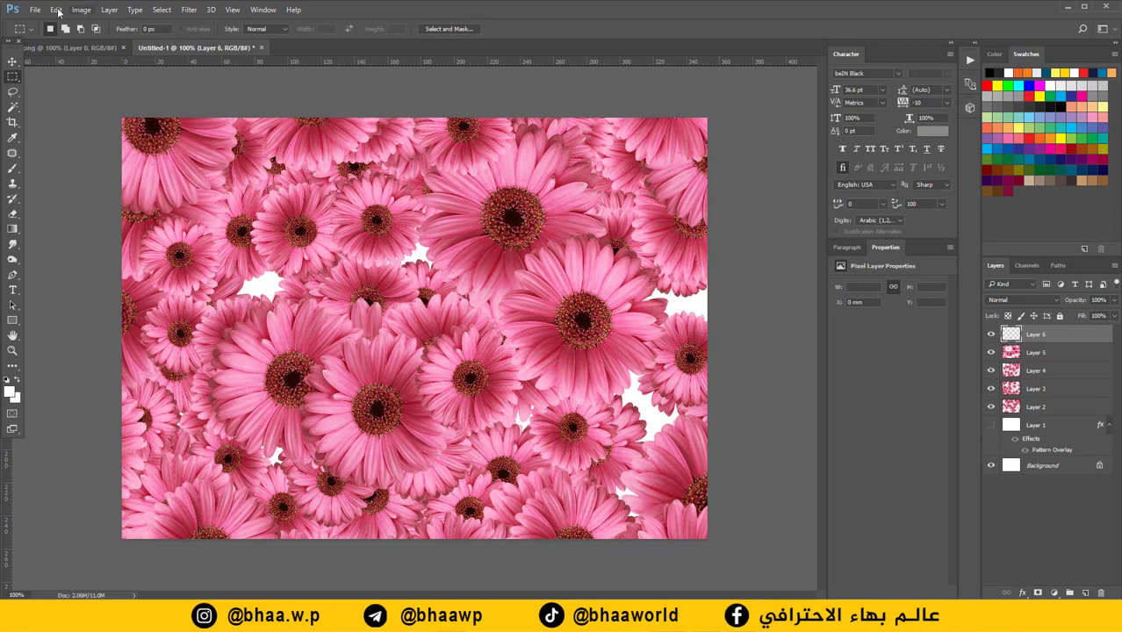
pyautogui.click(55, 9)
pyautogui.click(84, 237)
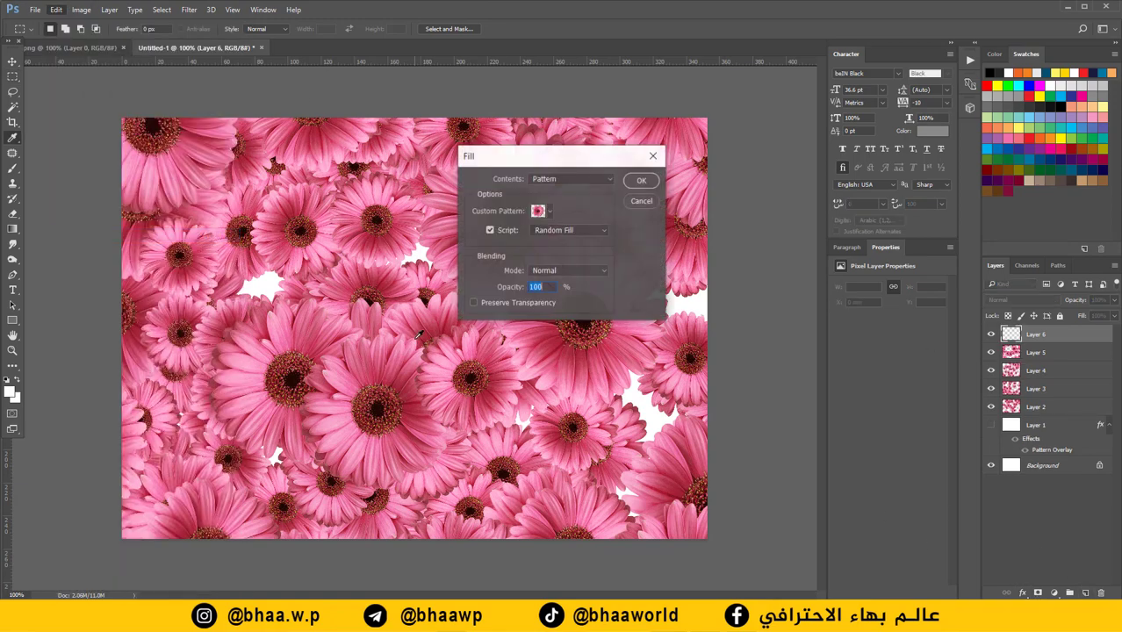
pyautogui.click(641, 180)
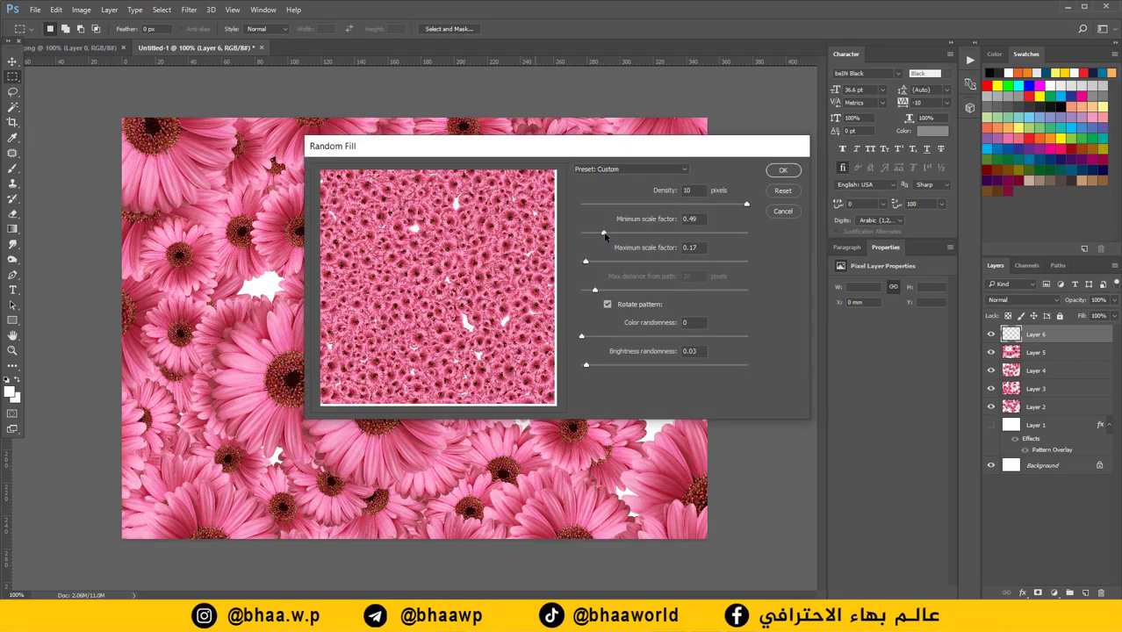
pyautogui.moveTo(604, 234); pyautogui.dragTo(584, 263)
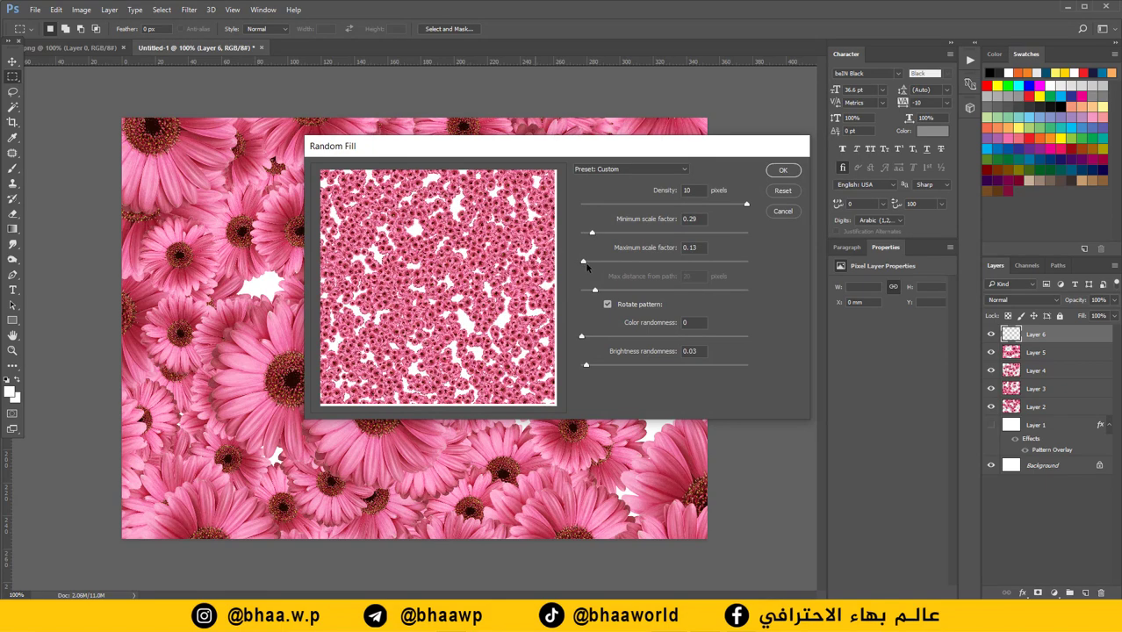
pyautogui.click(794, 171)
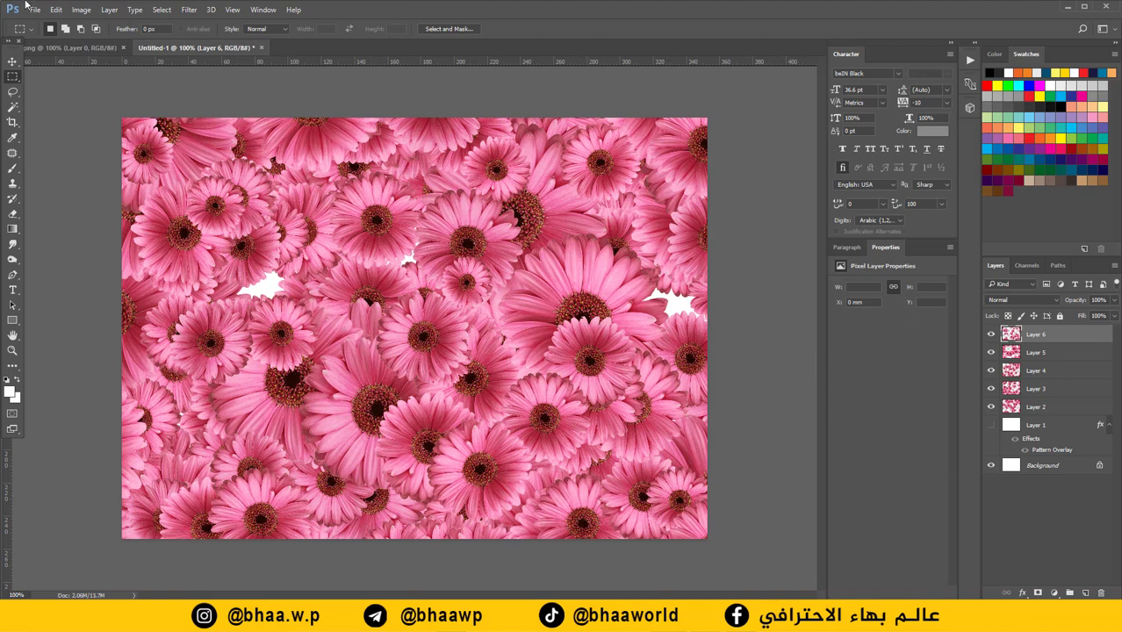
# Step: Add one more layer above the stack and cover the remaining white gaps with a flower Random Fill
pyautogui.click(1085, 593)
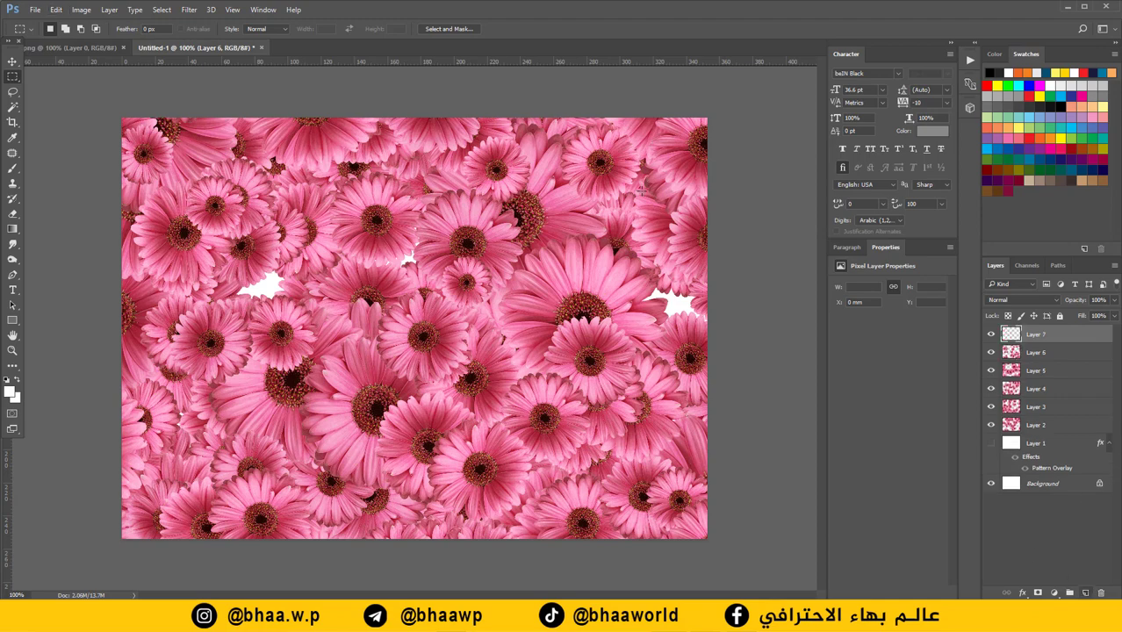
pyautogui.click(56, 10)
pyautogui.click(68, 234)
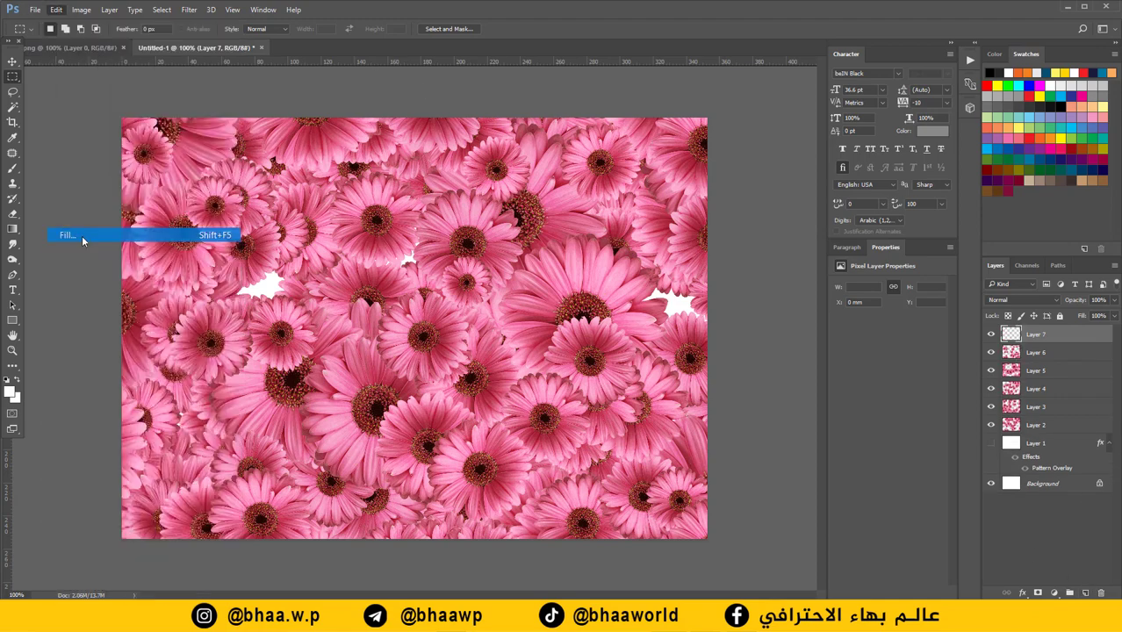
pyautogui.click(640, 181)
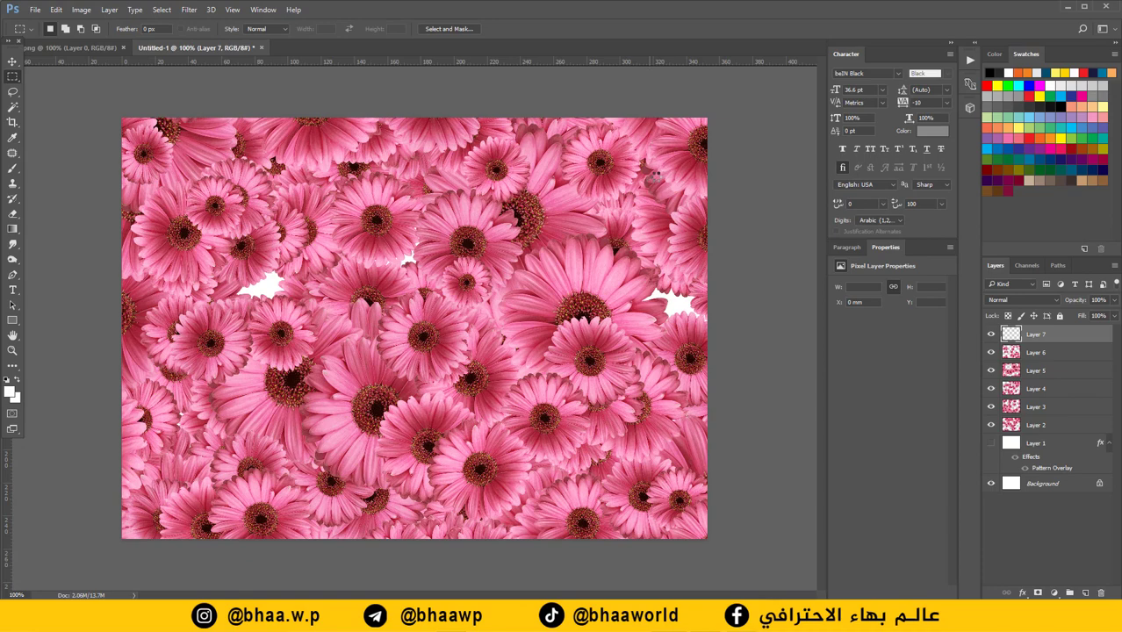
pyautogui.click(784, 171)
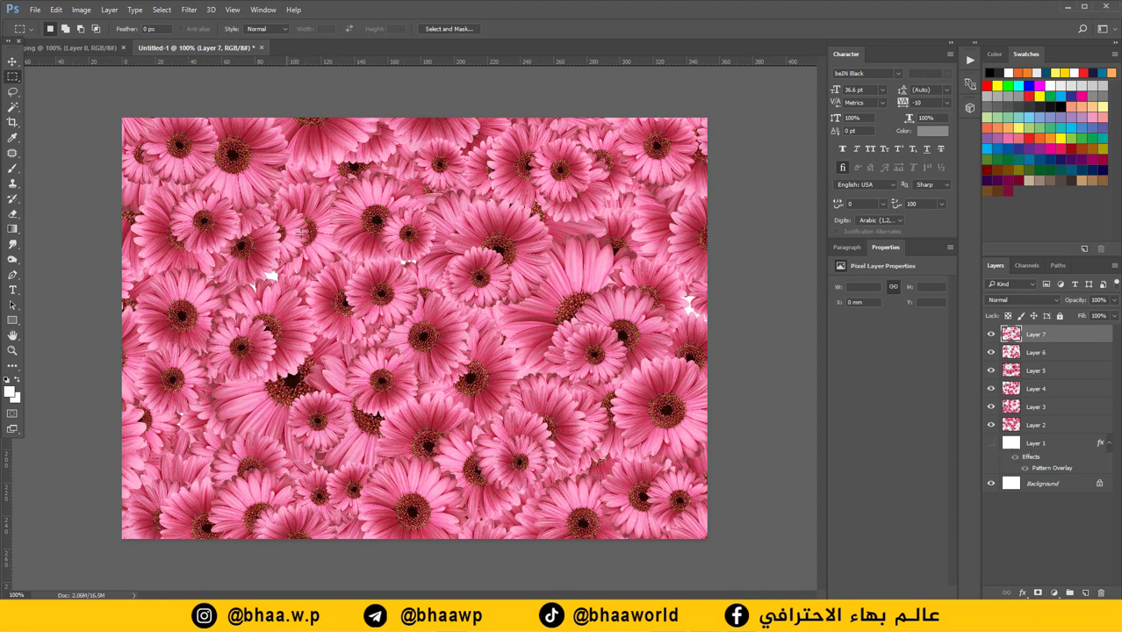
# Step: Show only the Pattern Overlay layer to compare its regular grid with the random fills, and restore the other layers' visibility
pyautogui.keyDown('alt'); pyautogui.click(992, 444); pyautogui.keyUp('alt')
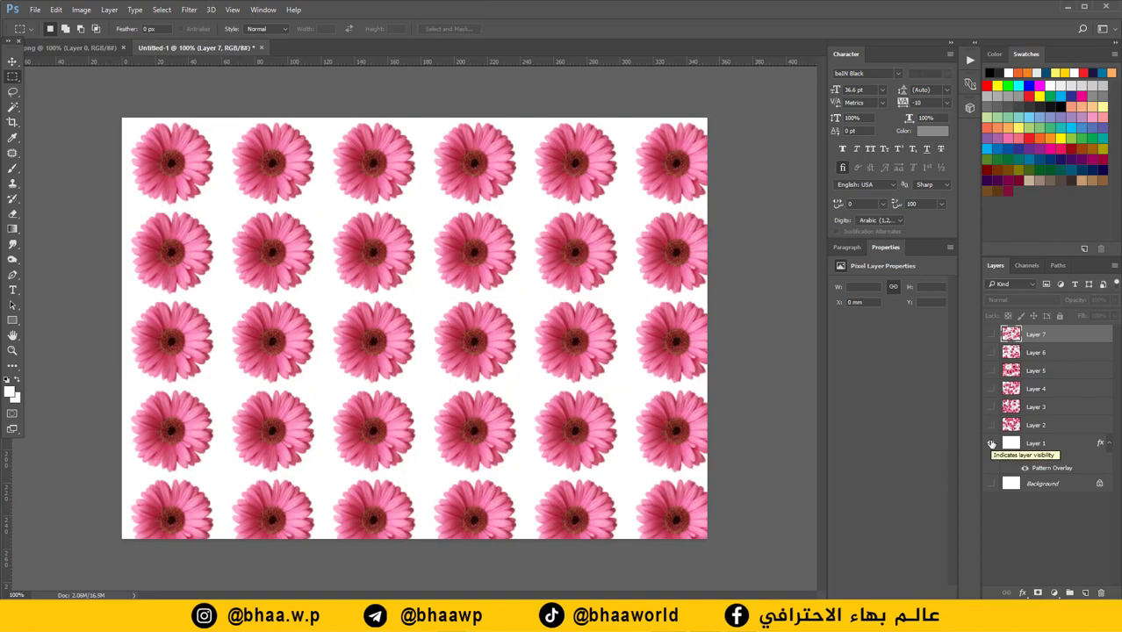
pyautogui.keyDown('alt'); pyautogui.click(993, 443); pyautogui.keyUp('alt')
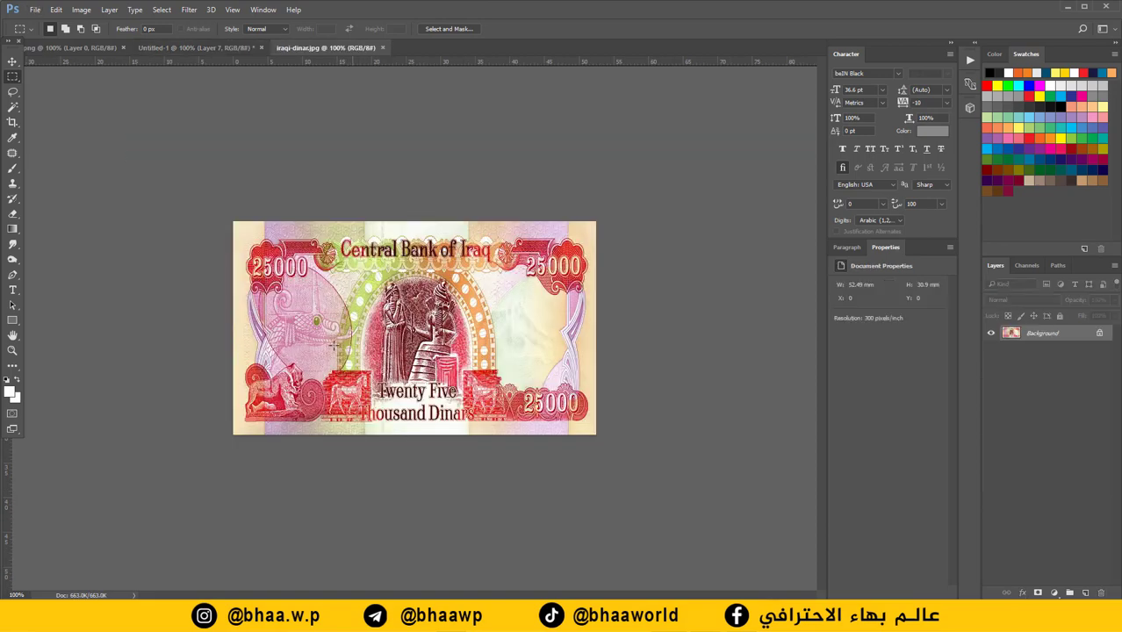
# Step: Select the whole banknote image and define it as a pattern named iraqi-dinar.jpg
pyautogui.hotkey('ctrl', 'a')
pyautogui.click(56, 10)
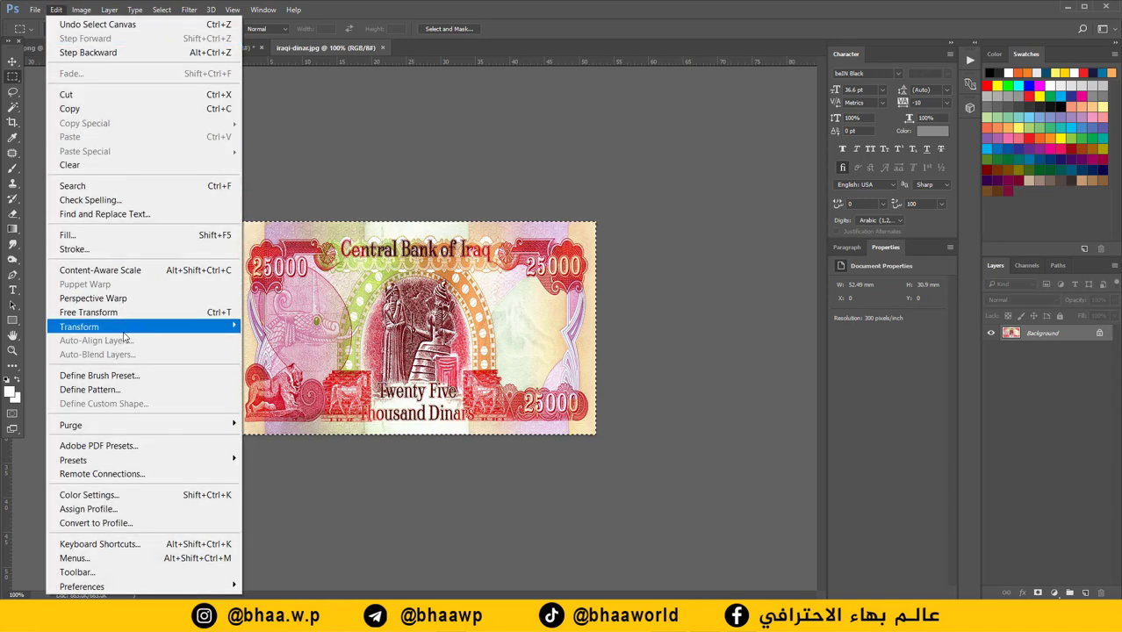
pyautogui.click(117, 392)
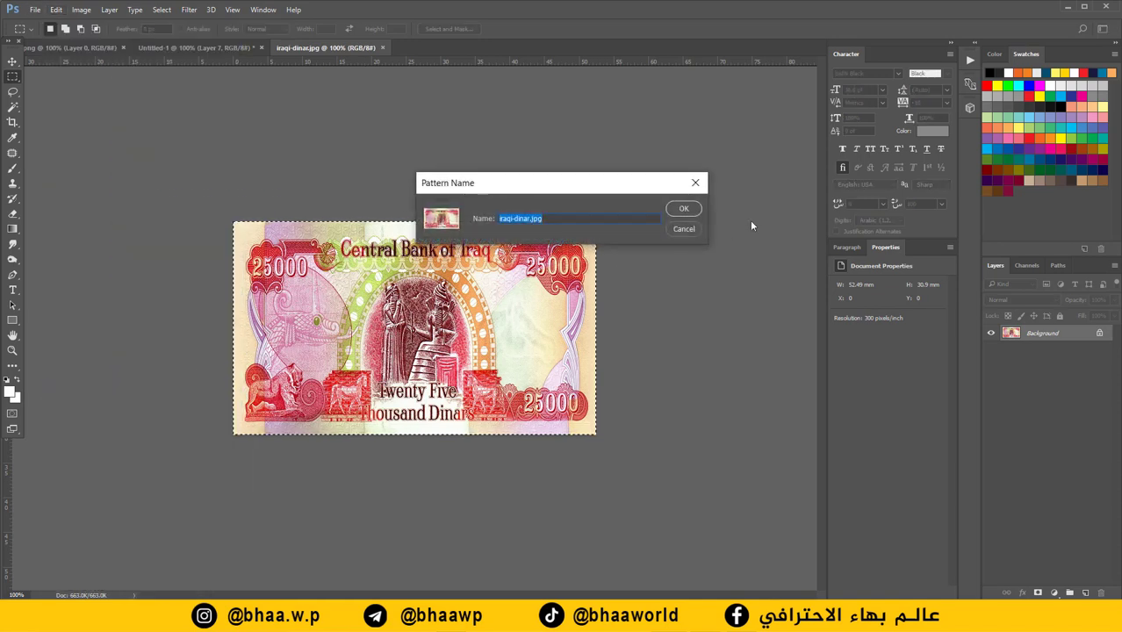
pyautogui.click(686, 209)
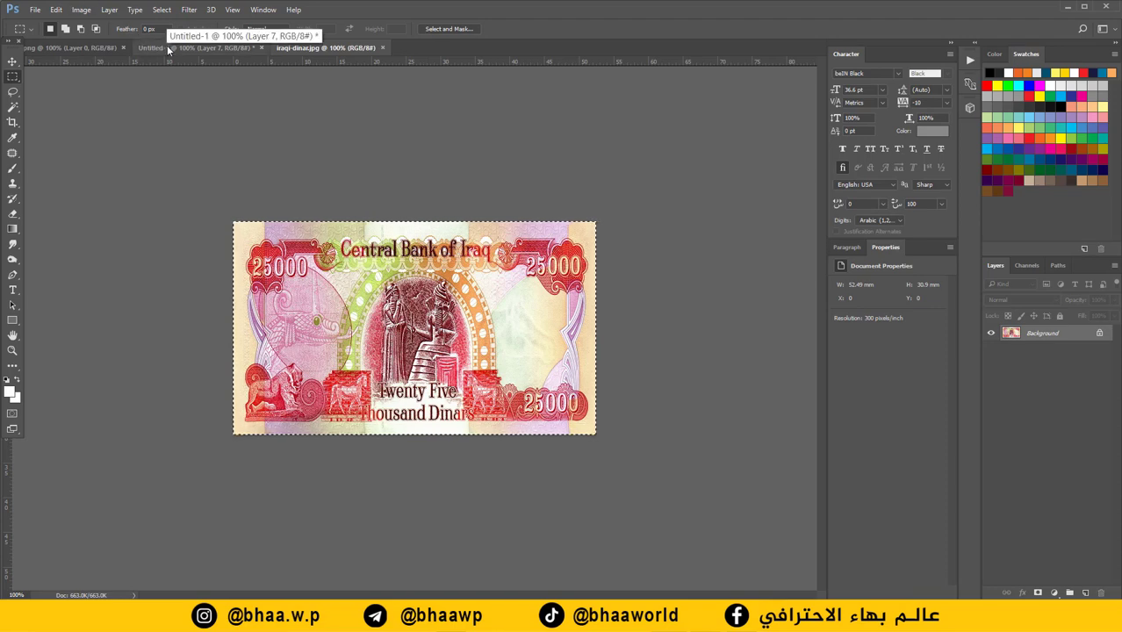
# Step: Create a new blank 1000 x 720 px document at 72 ppi and add an empty layer to it
pyautogui.hotkey('ctrl', 'n')
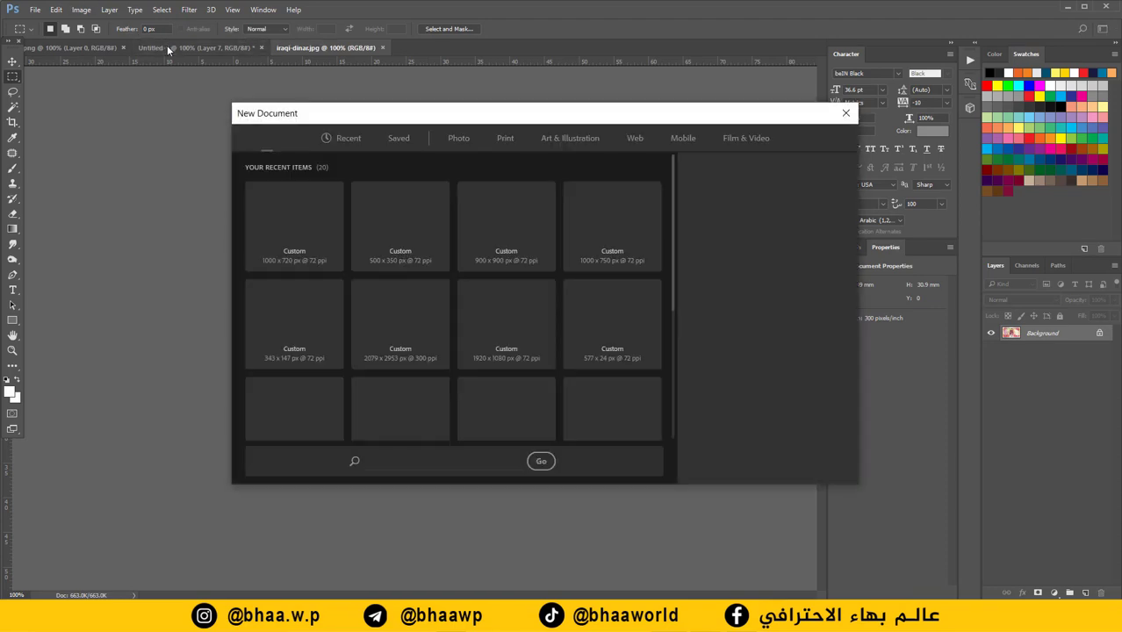
pyautogui.press('Return')
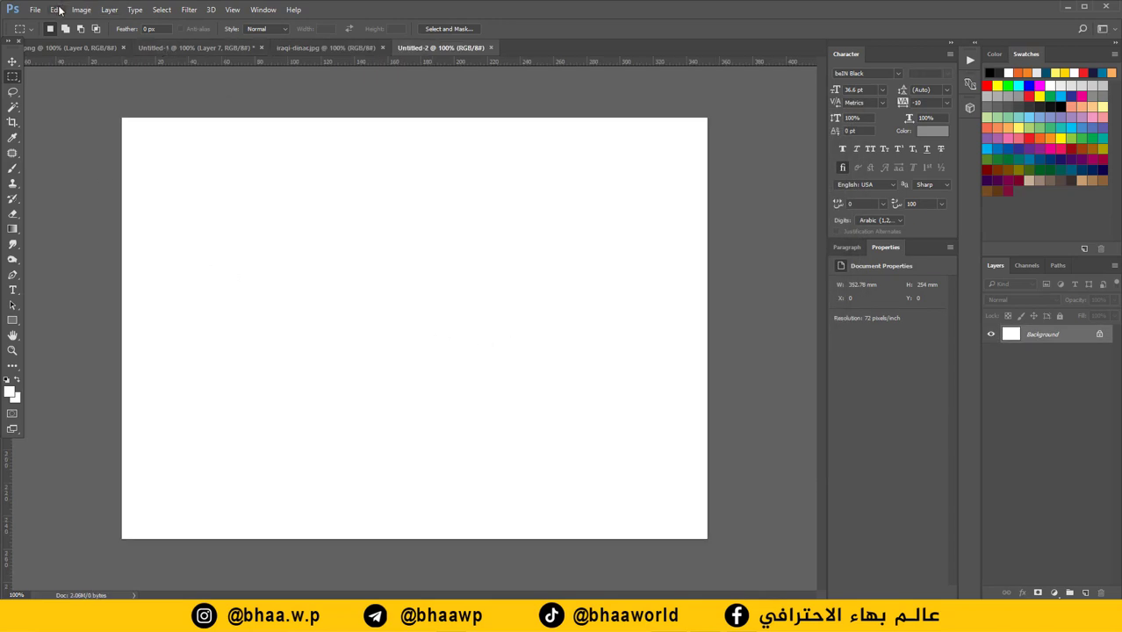
pyautogui.click(1084, 588)
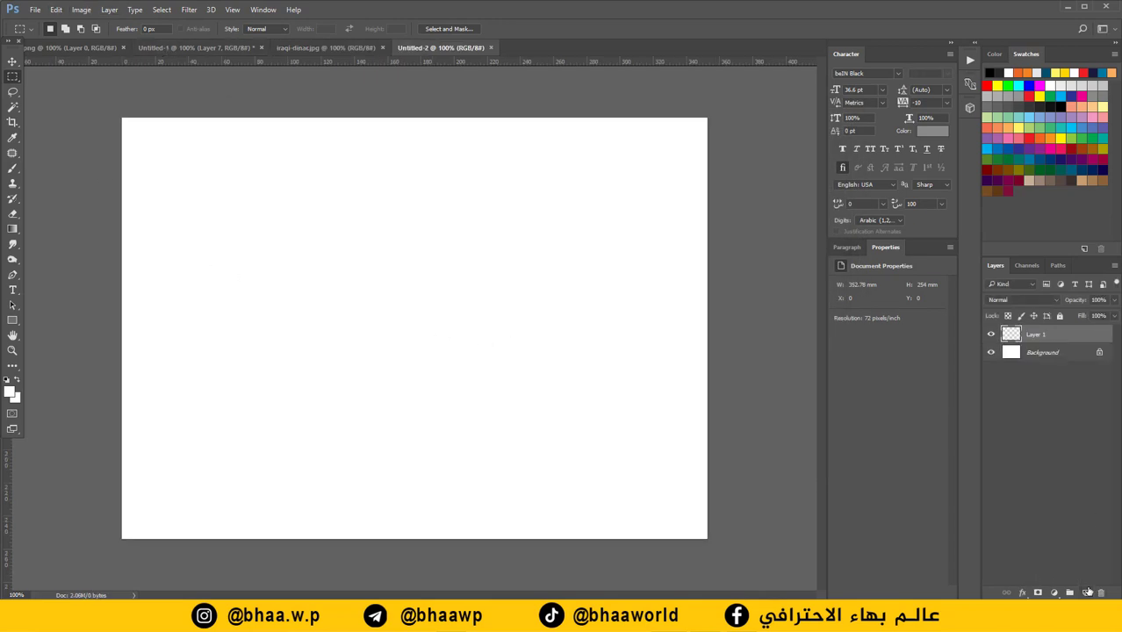
pyautogui.click(38, 11)
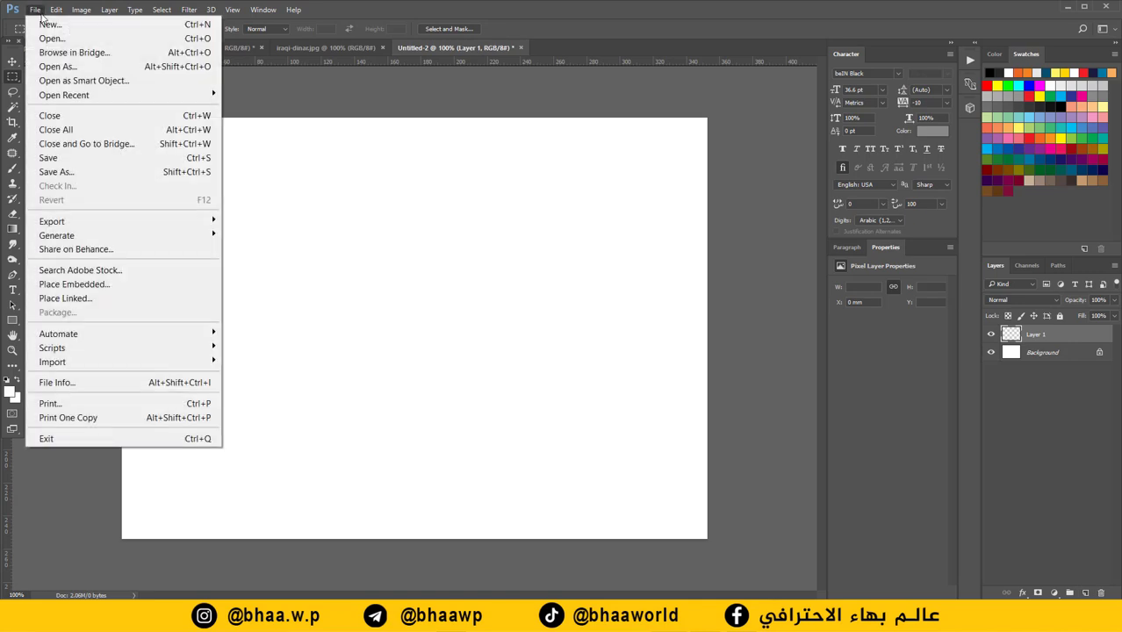
# Step: Fill the empty layer with the banknote pattern using scripted Random Fill at density 10, minimum scale 0.29 and maximum scale 0.13
pyautogui.click(35, 10)
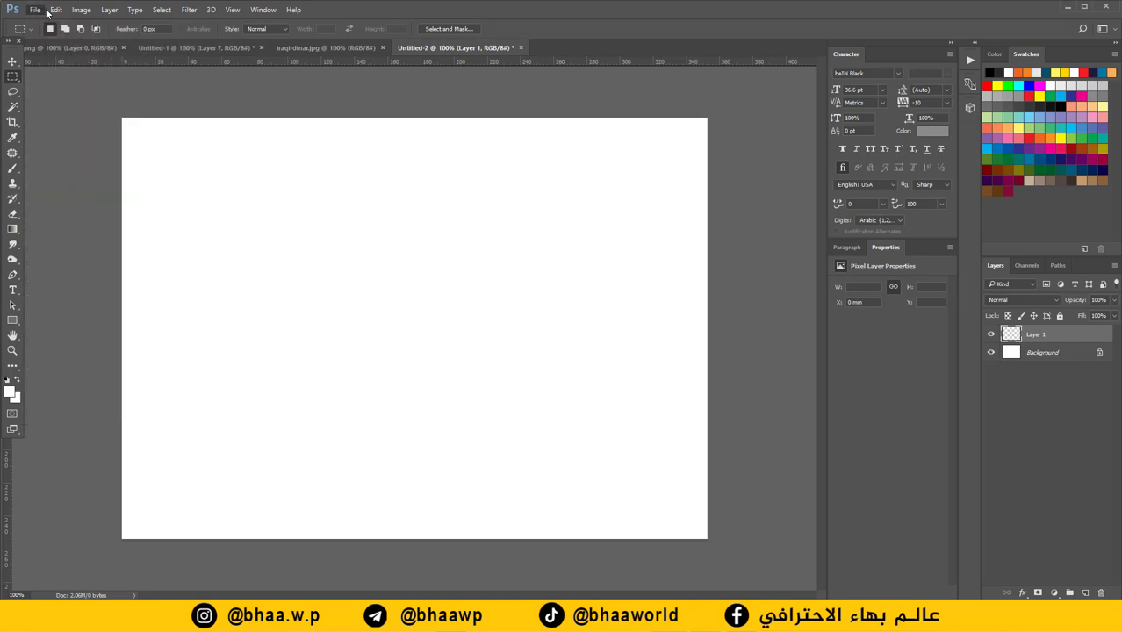
pyautogui.click(55, 9)
pyautogui.click(103, 235)
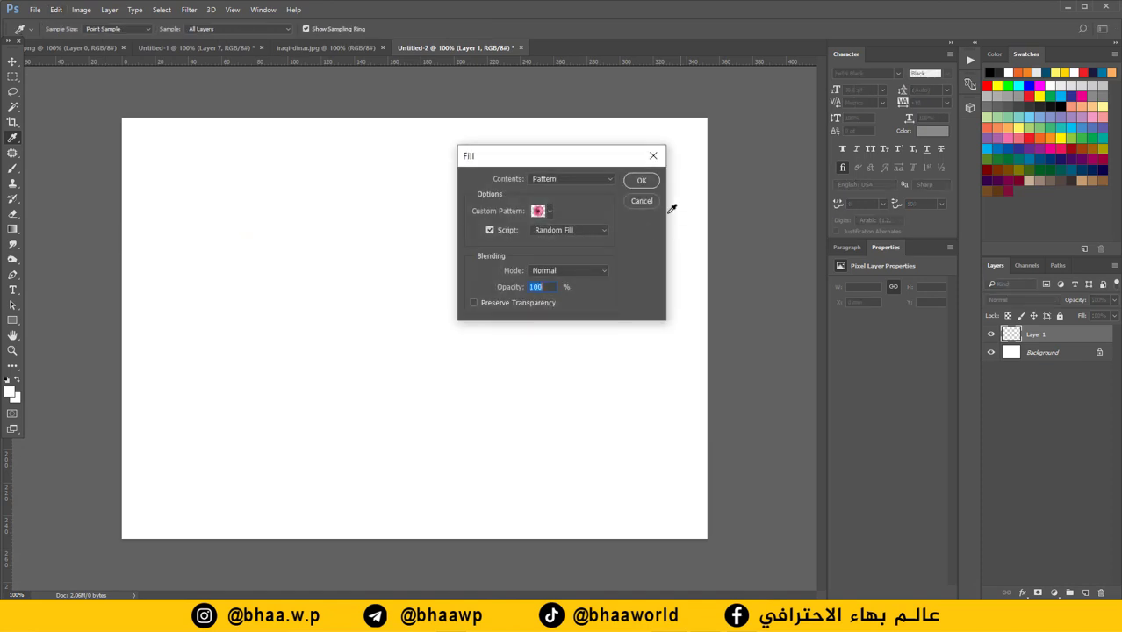
pyautogui.click(549, 212)
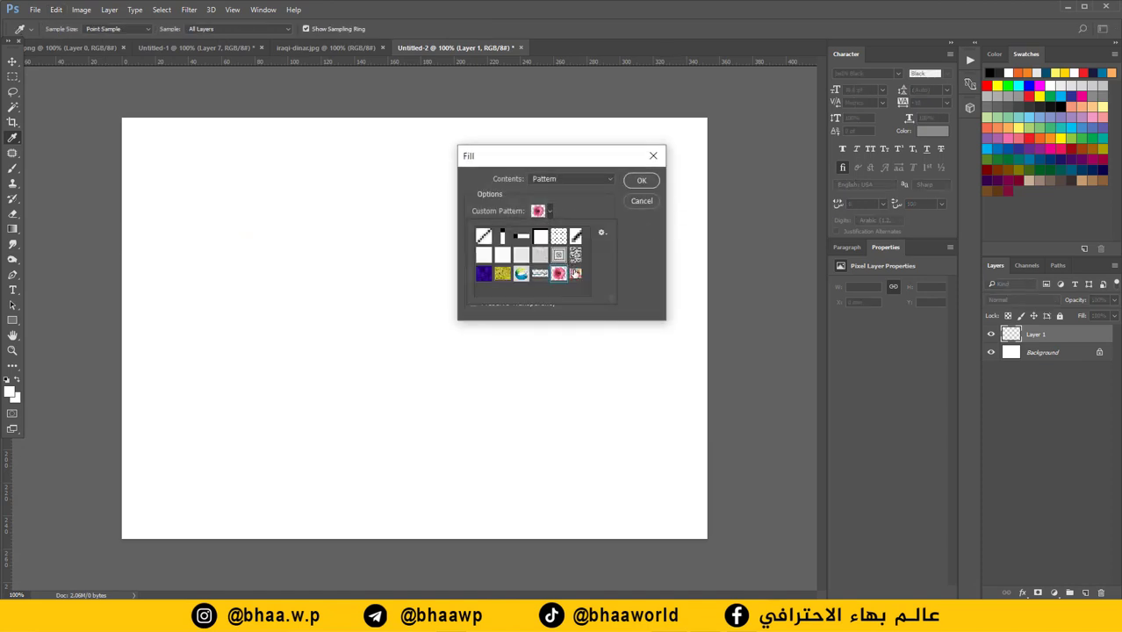
pyautogui.click(575, 273)
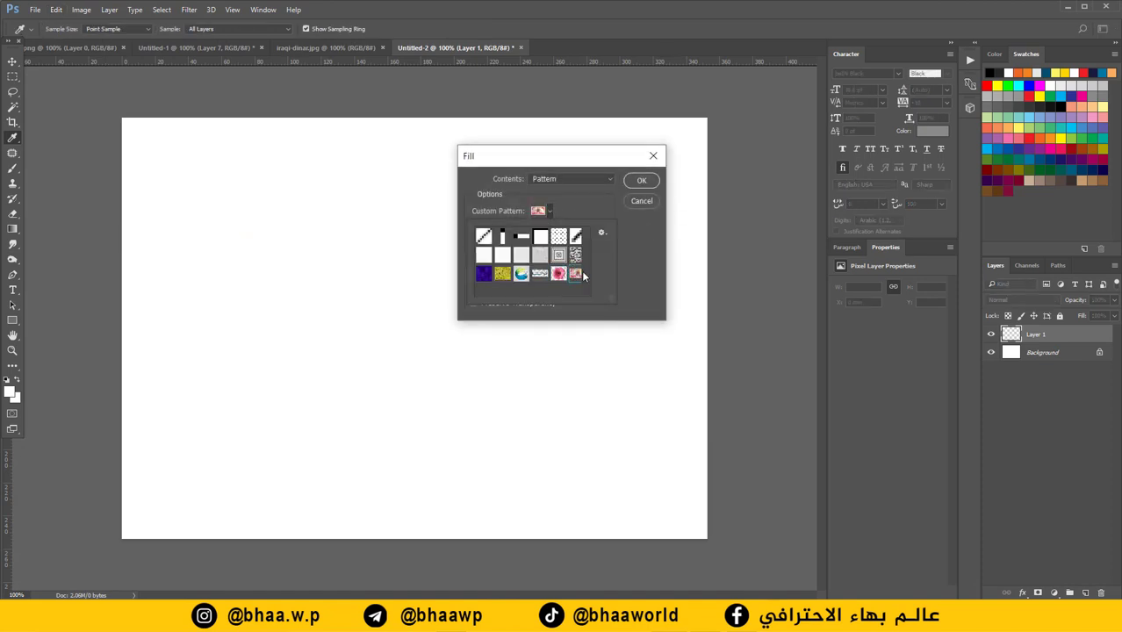
pyautogui.click(639, 181)
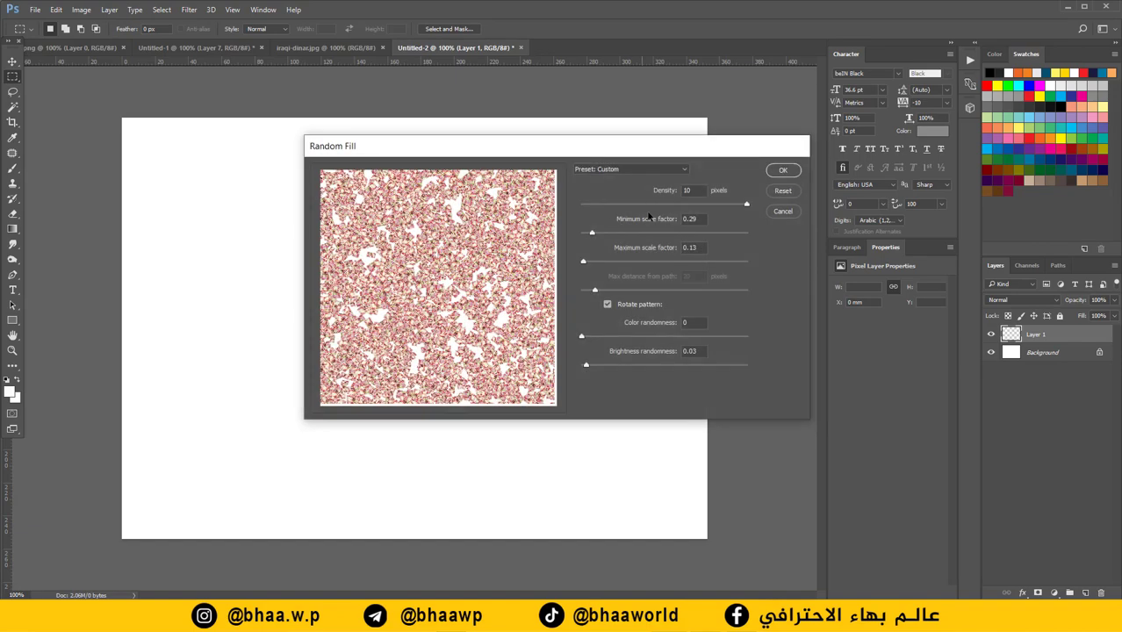
pyautogui.moveTo(576, 149); pyautogui.dragTo(754, 139)
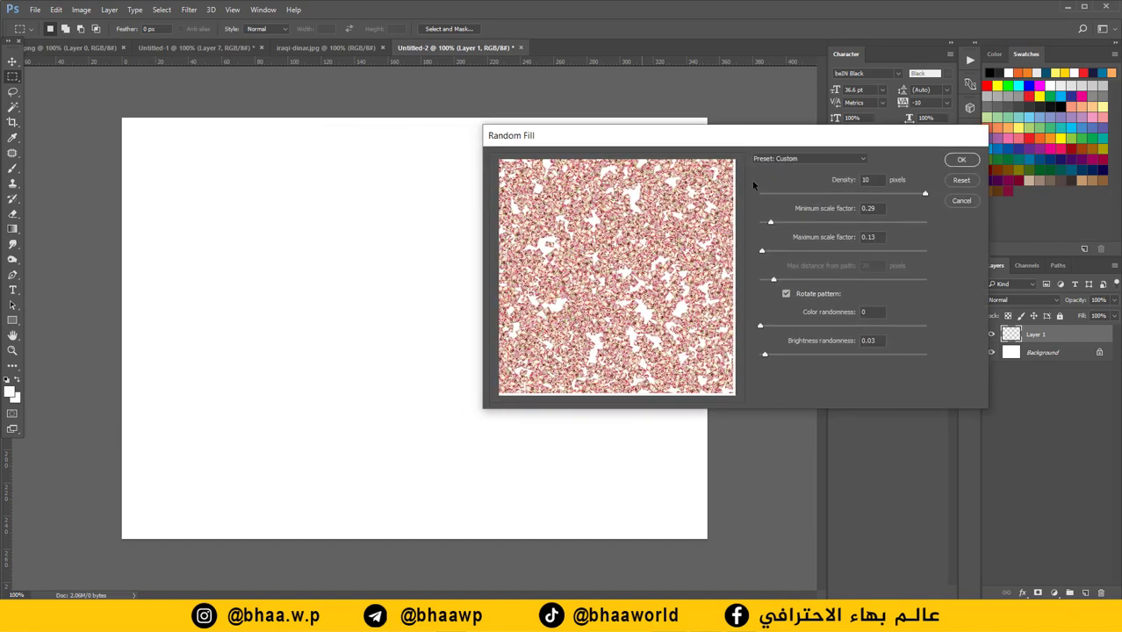
pyautogui.click(961, 160)
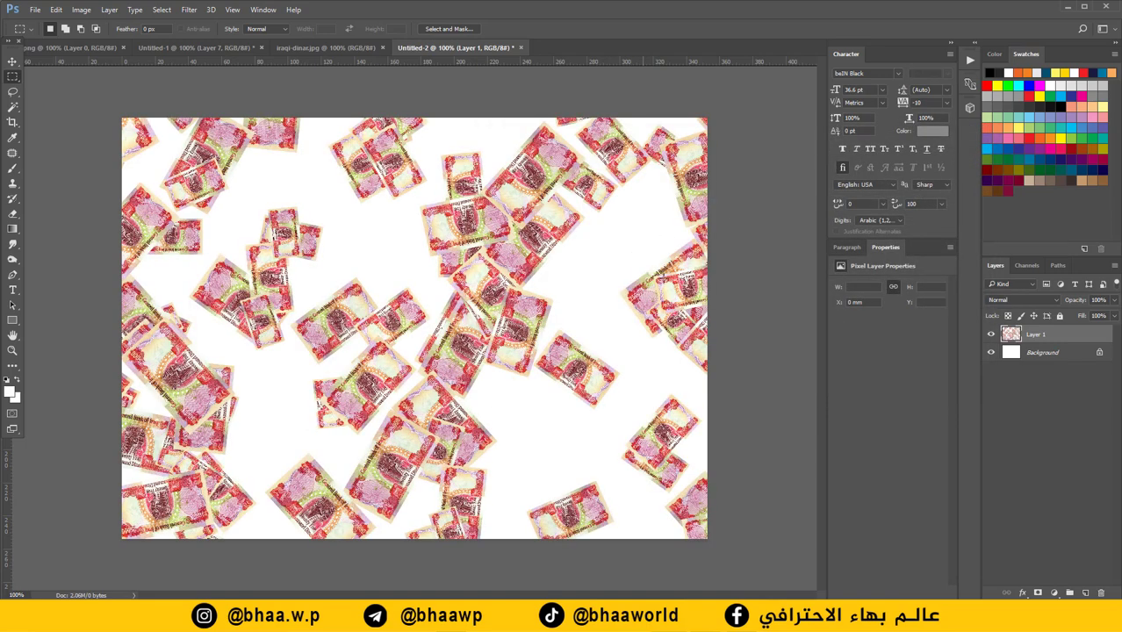
# Step: Add a second layer and random-fill it with larger banknotes, using minimum scale factor 0.57 and maximum scale factor 0.17
pyautogui.click(1085, 593)
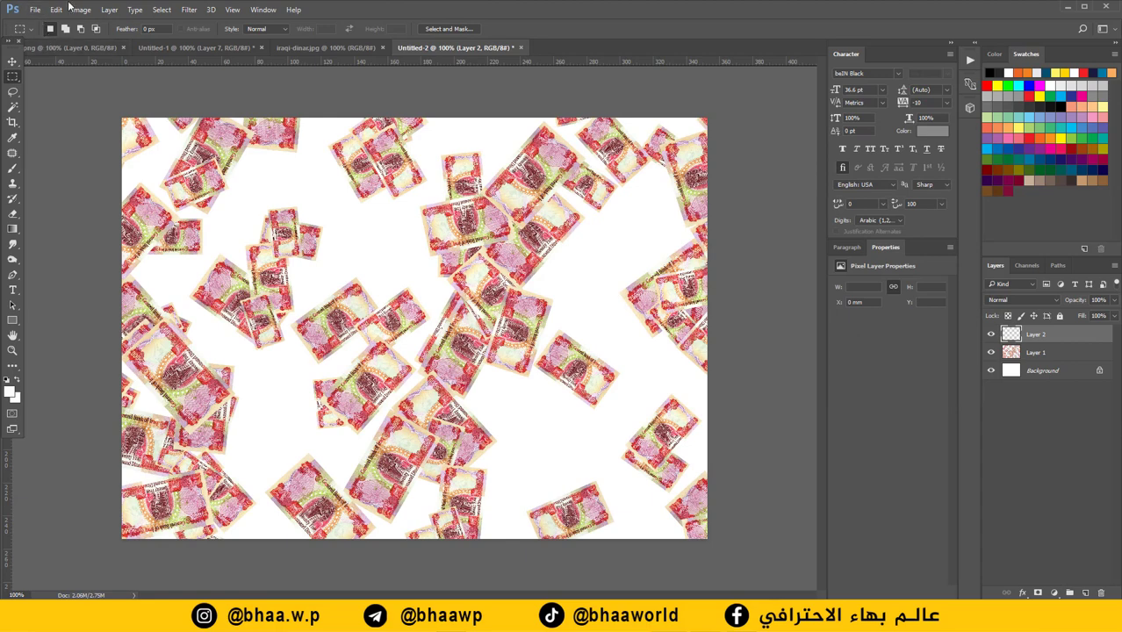
pyautogui.click(57, 10)
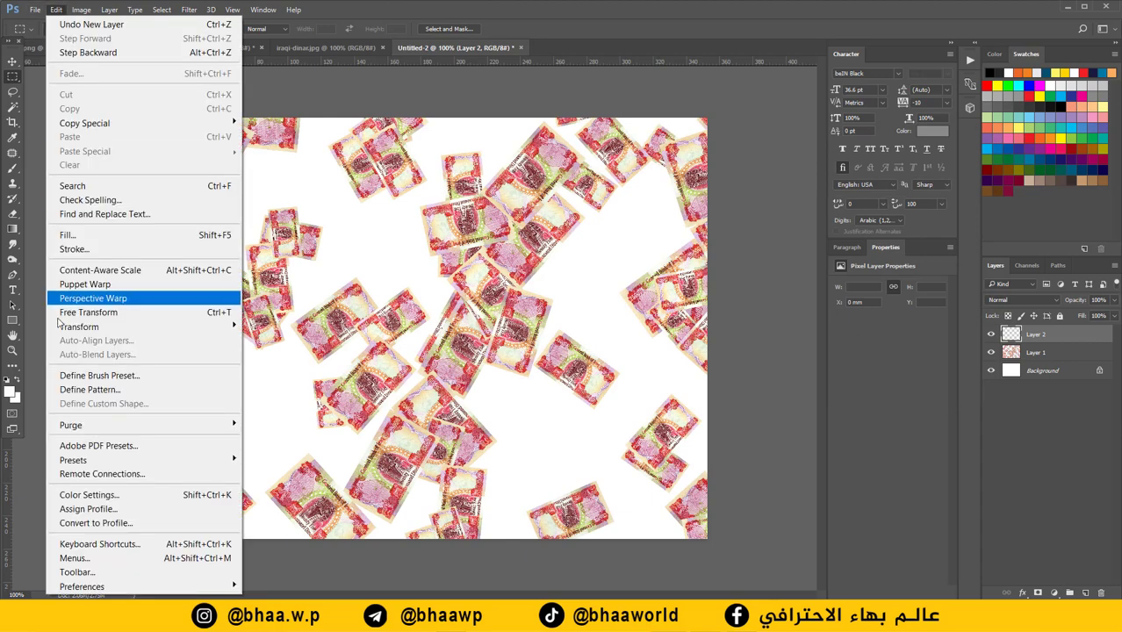
pyautogui.click(76, 233)
pyautogui.click(641, 180)
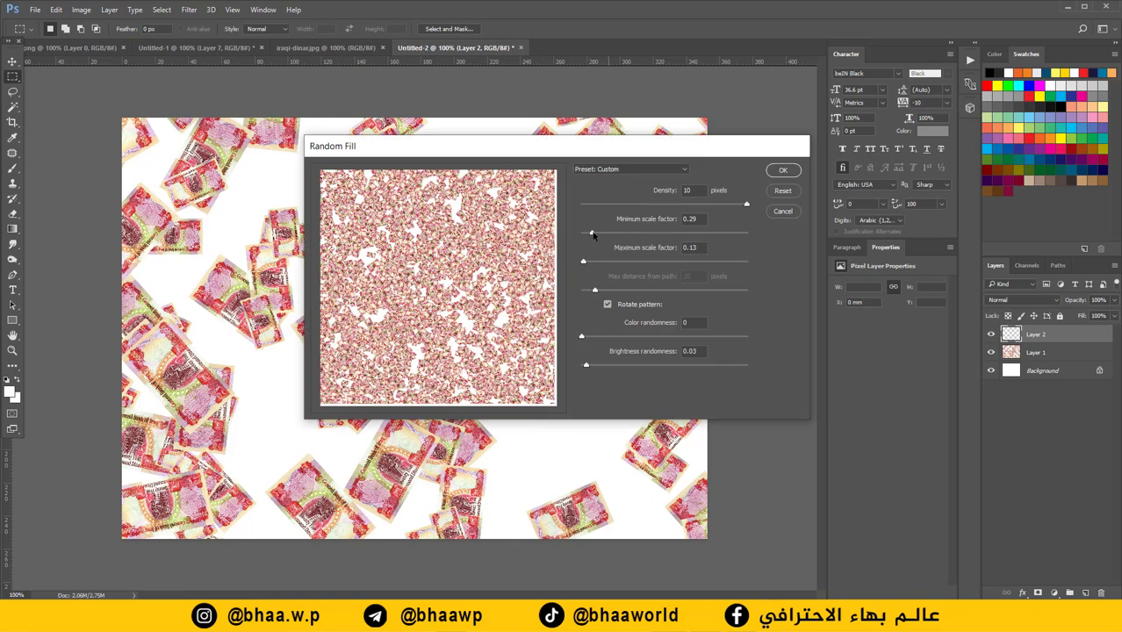
pyautogui.moveTo(593, 235); pyautogui.dragTo(604, 235)
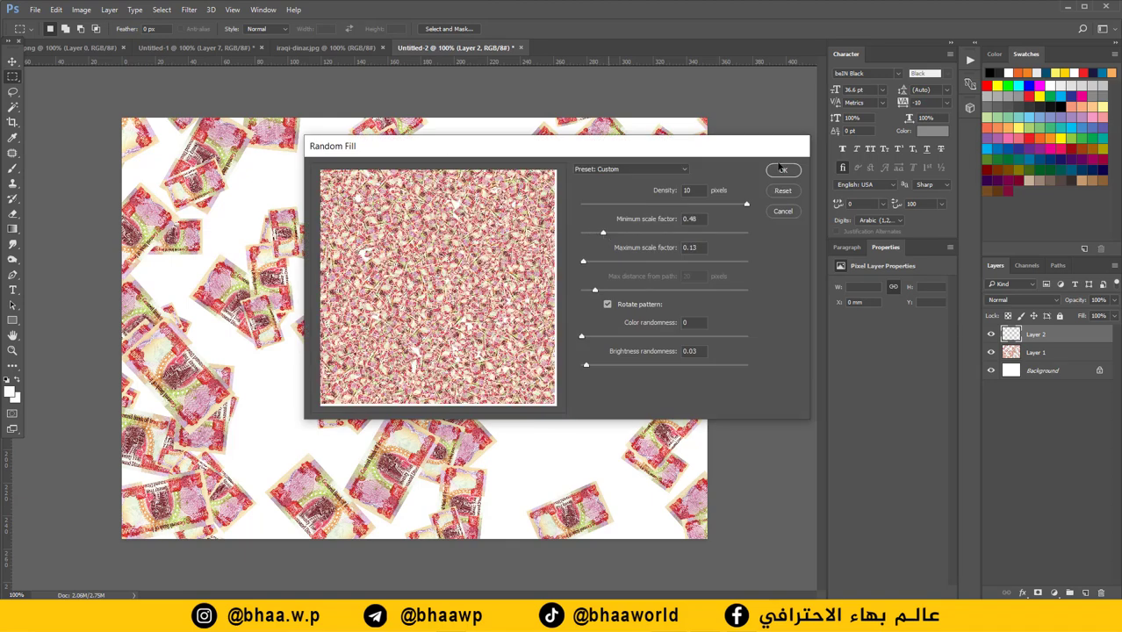
pyautogui.moveTo(582, 262); pyautogui.dragTo(585, 262)
pyautogui.click(783, 171)
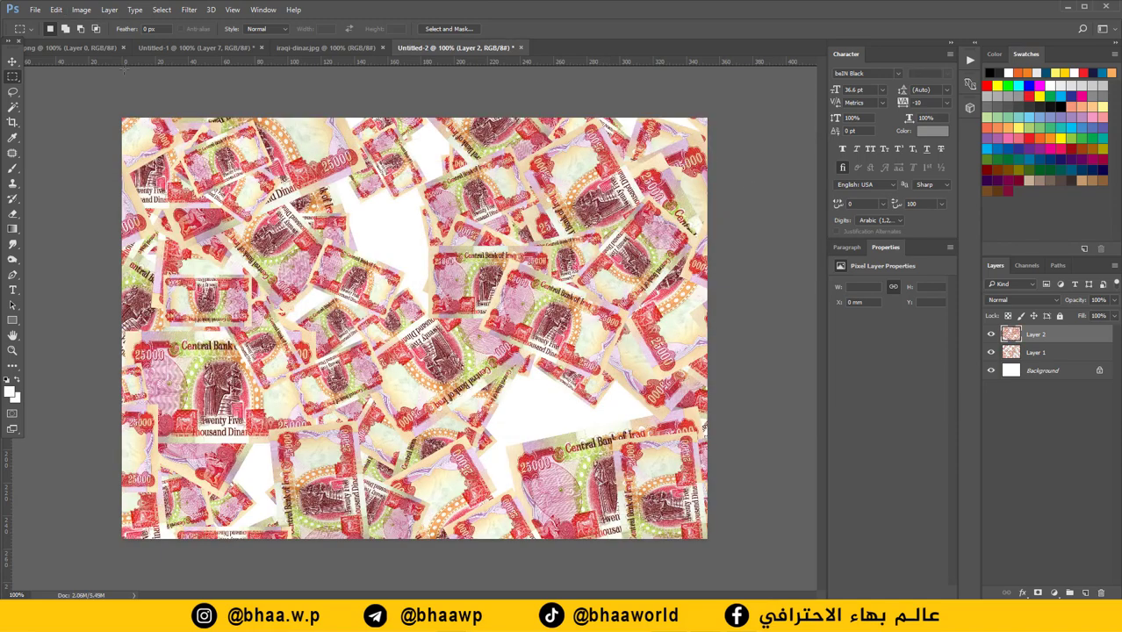
# Step: Apply another banknote Random Fill to the same upper layer with a slightly higher maximum scale factor to cover the remaining white gaps
pyautogui.click(84, 10)
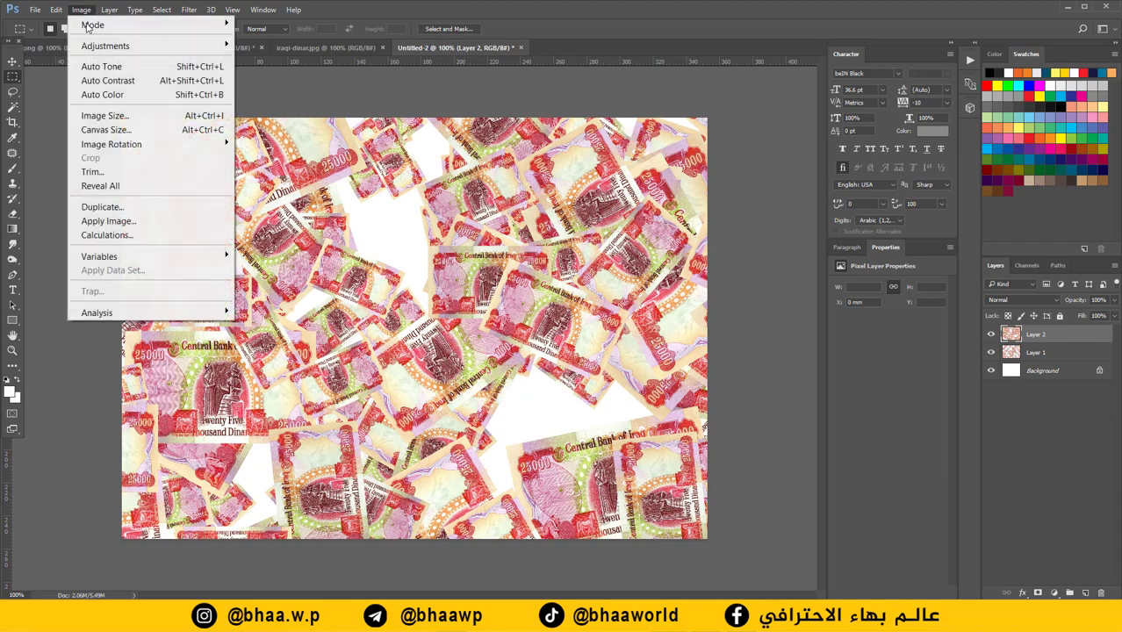
pyautogui.click(57, 9)
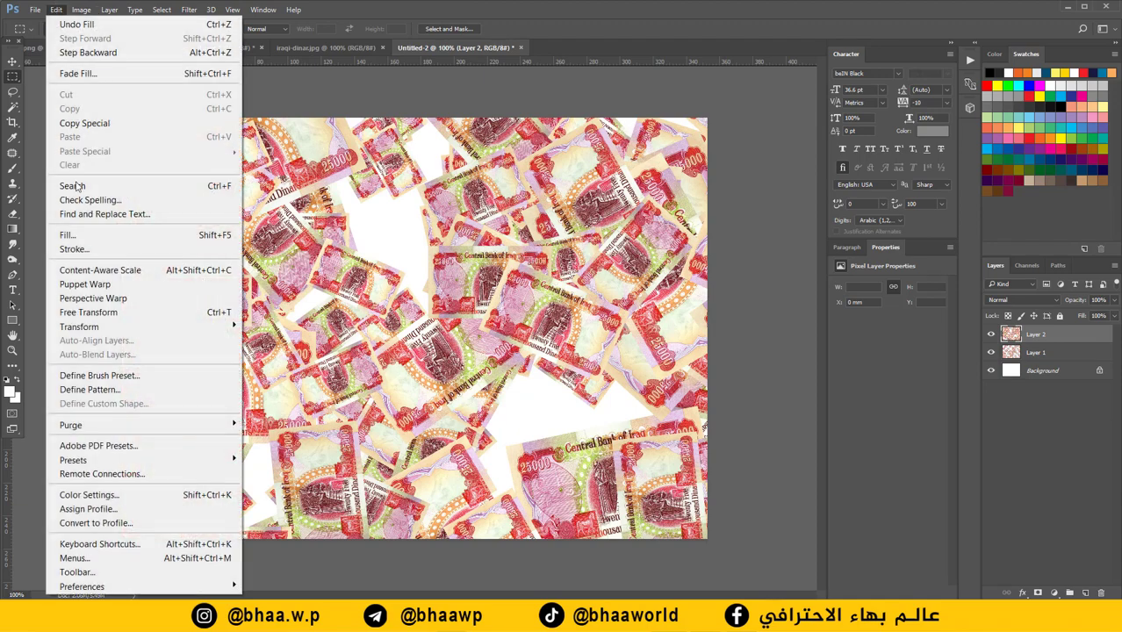
pyautogui.click(68, 234)
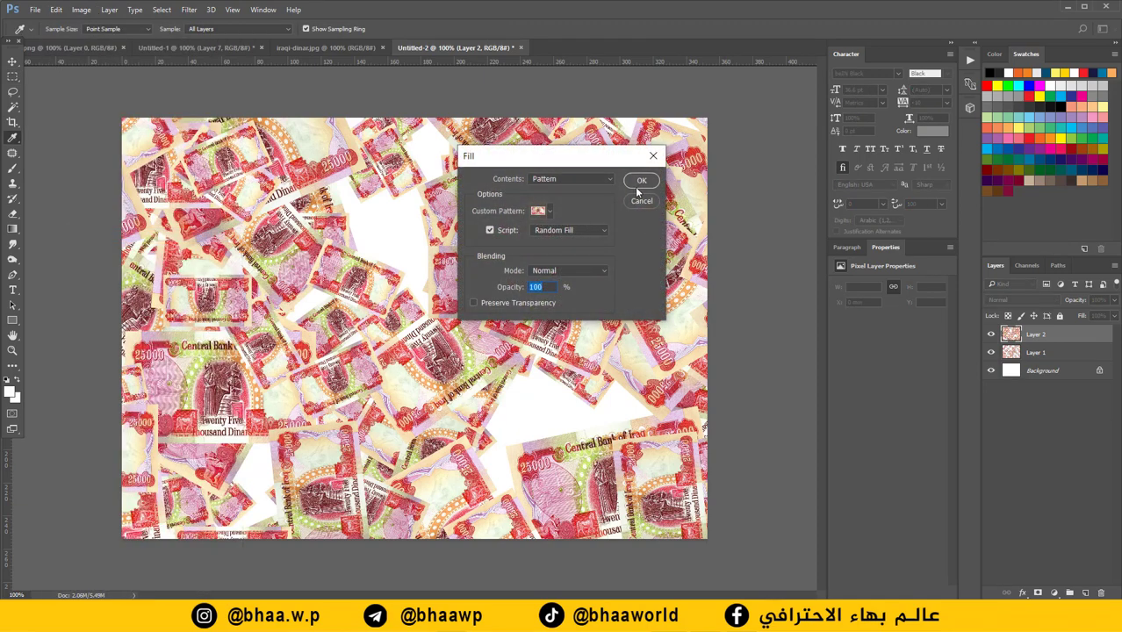
pyautogui.click(640, 180)
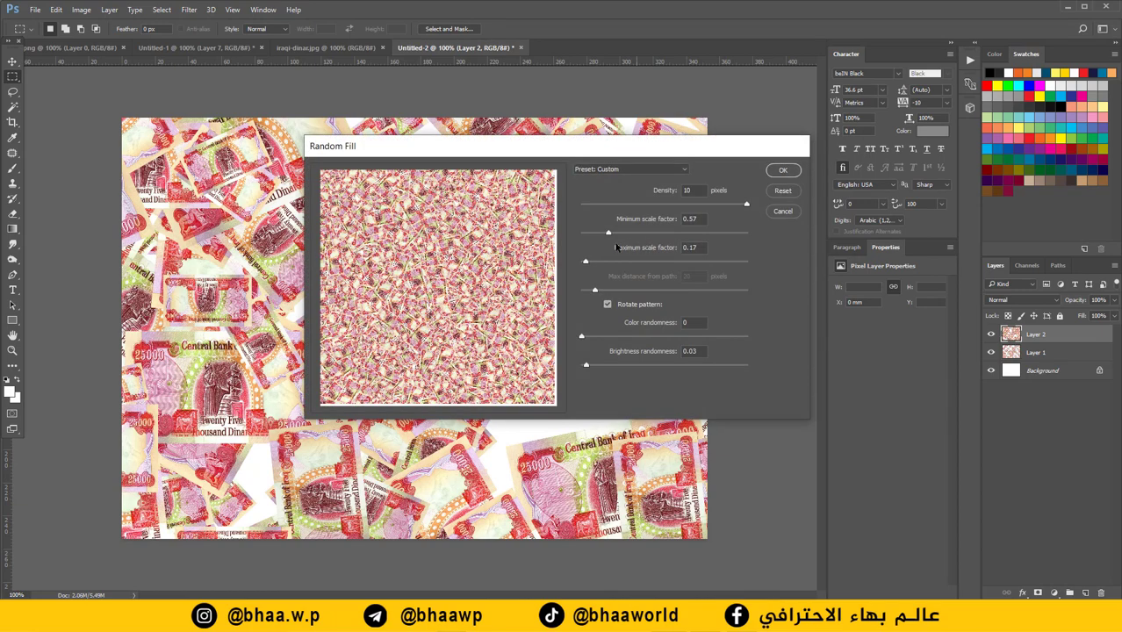
pyautogui.moveTo(585, 261); pyautogui.dragTo(589, 261)
pyautogui.click(782, 170)
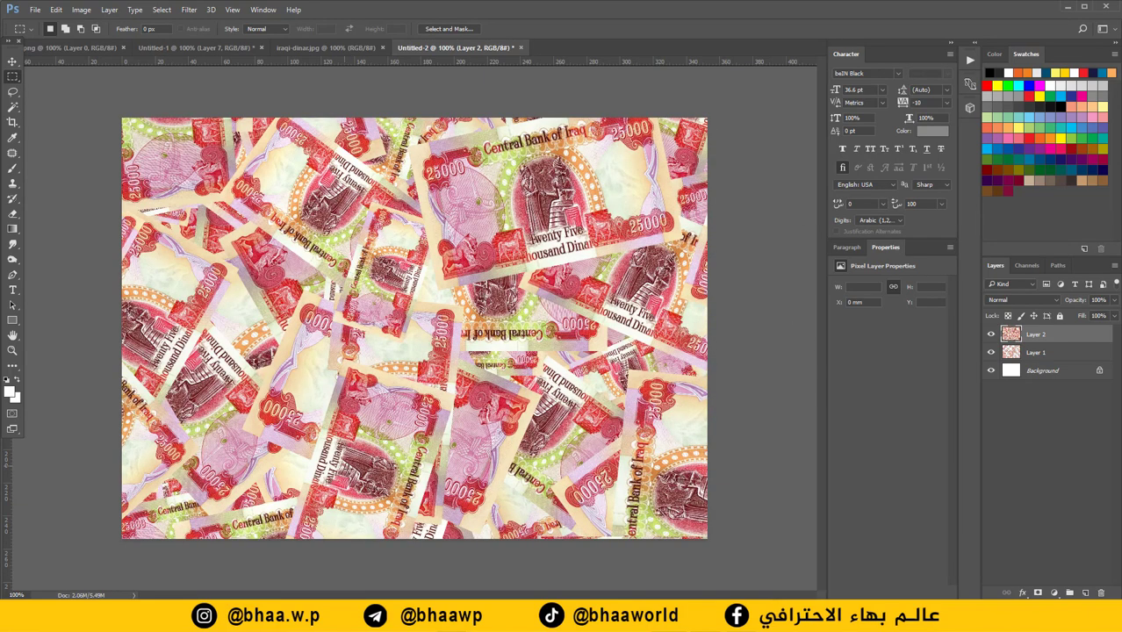